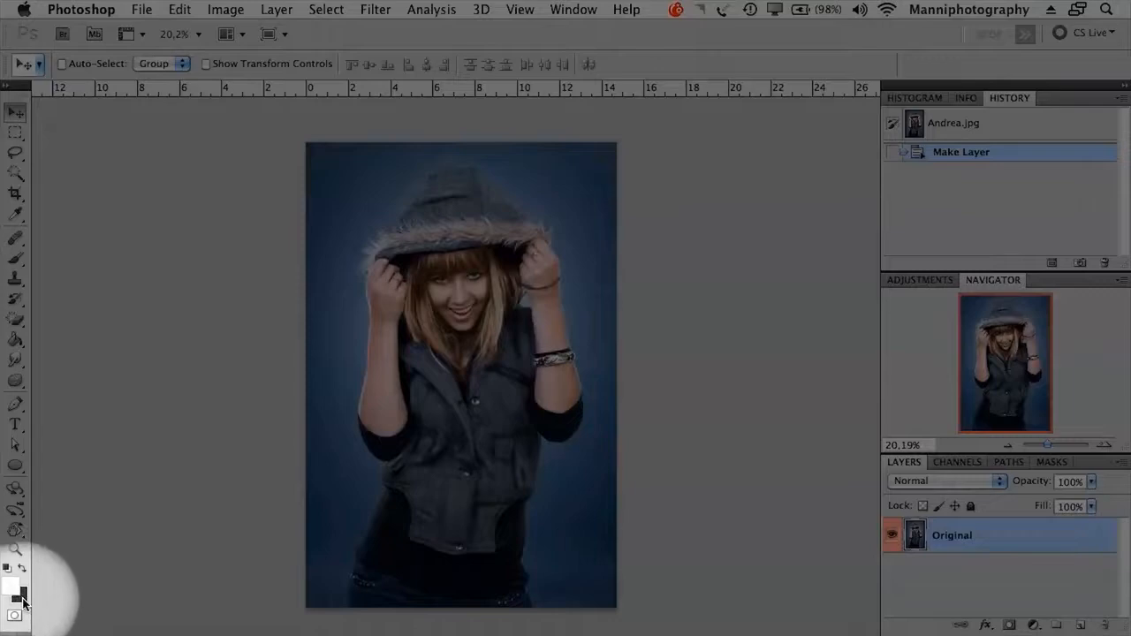
- Activate the Brush tool and reduce the brush size to 25 px
key("b")
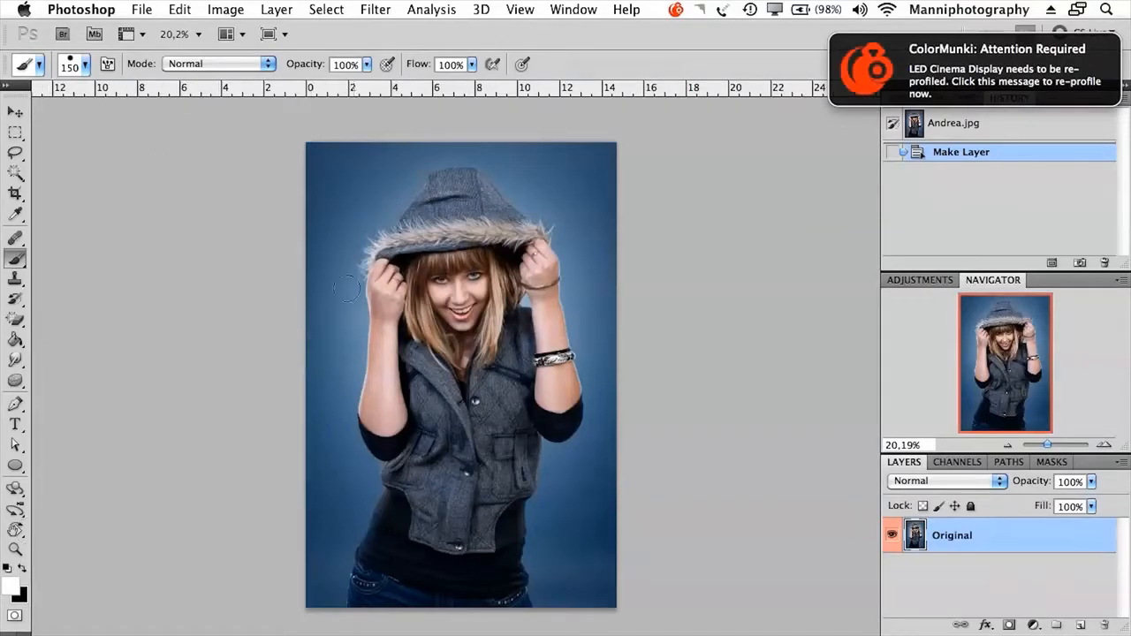
key("bracketleft")
key("bracketleft")
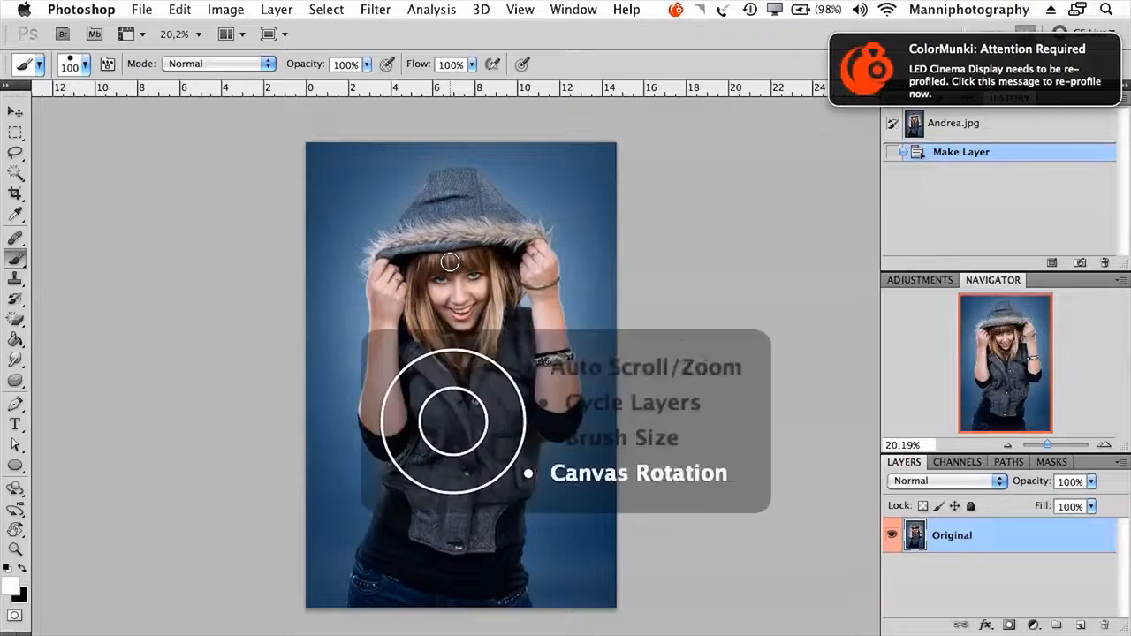
key("bracketleft")
key("bracketleft")
key("bracketleft")
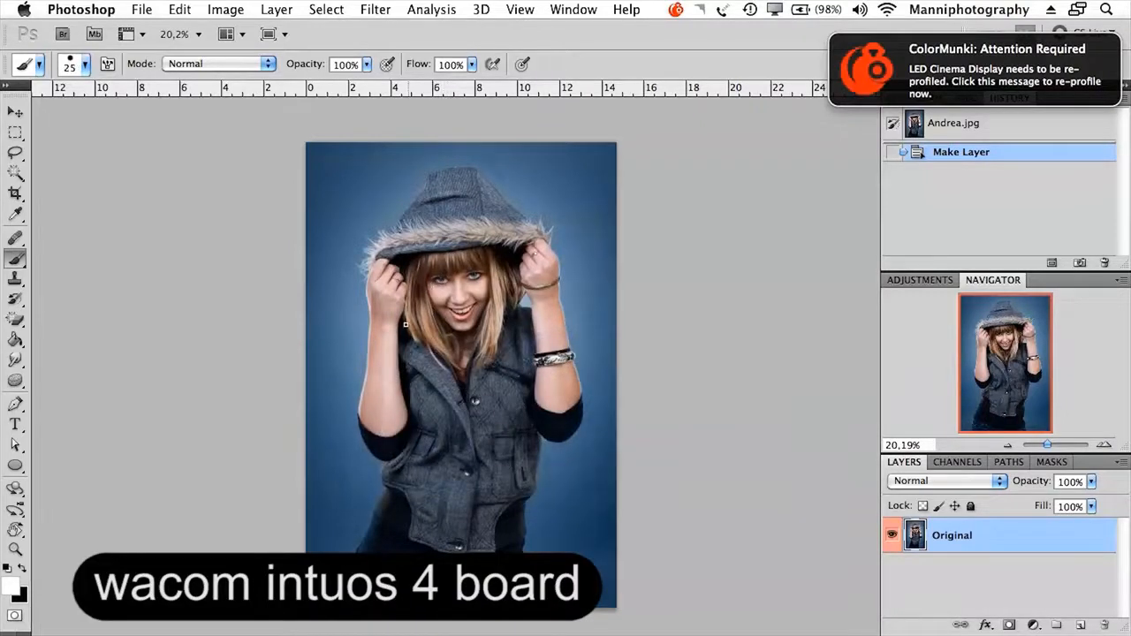
- Scribble in white across the face and hair, swap the colours, and scribble in black over the vest
mouse_move(380, 337)
left_mouse_down()
mouse_move(412, 322)
mouse_move(392, 359)
mouse_move(436, 317)
mouse_move(463, 383)
left_mouse_up()
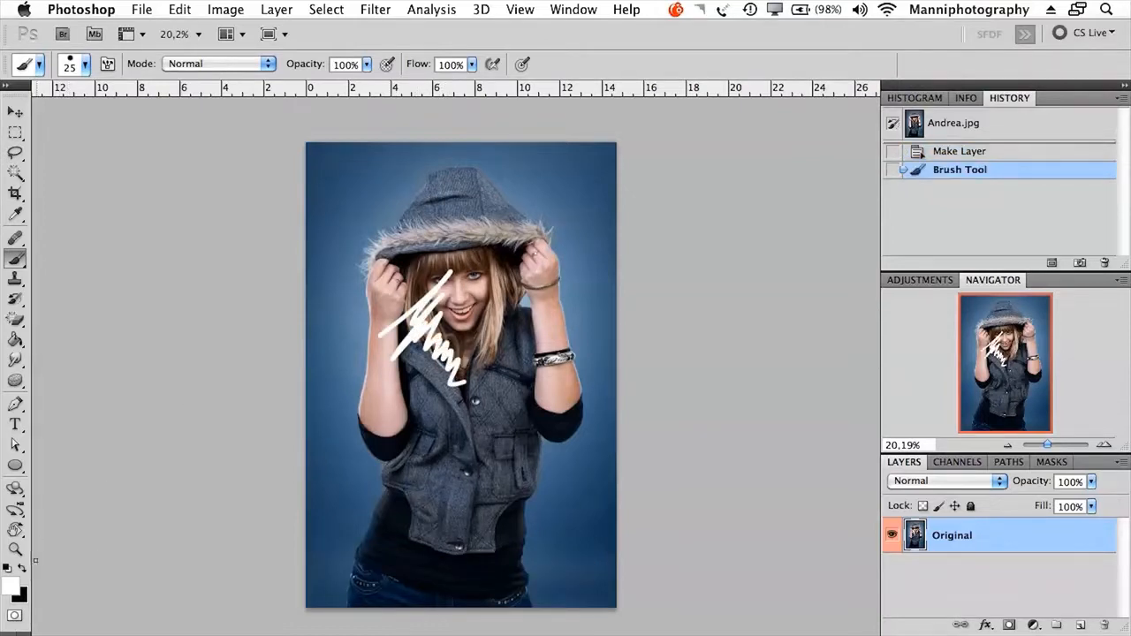
left_click(23, 570)
mouse_move(403, 403)
left_mouse_down()
mouse_move(464, 377)
mouse_move(473, 466)
mouse_move(521, 449)
left_mouse_up()
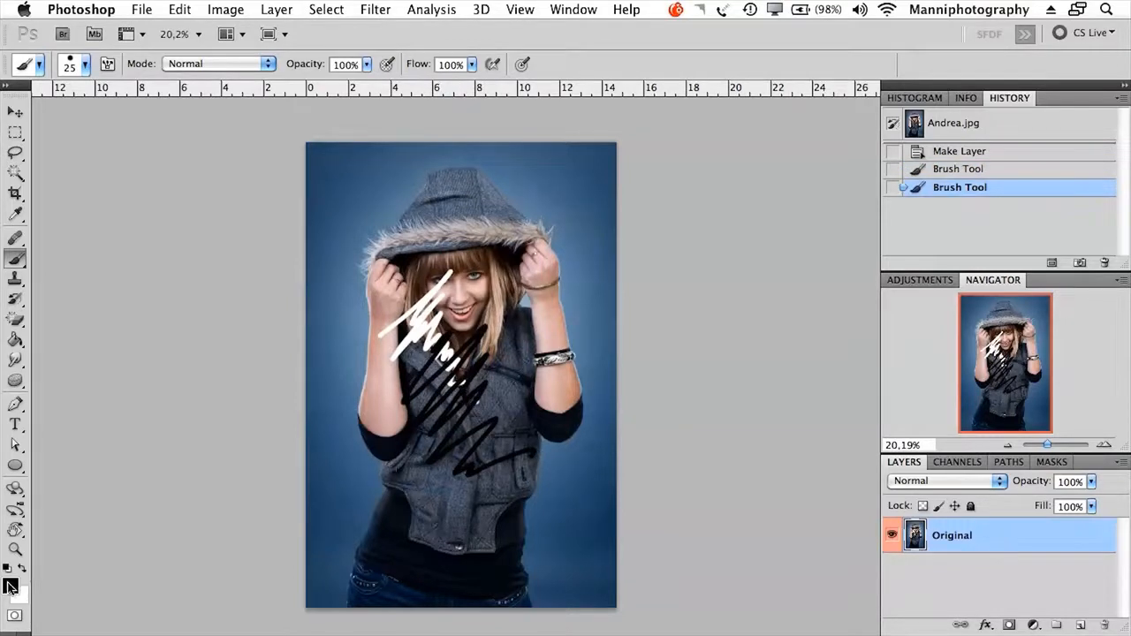
- Set the foreground colour to the saturated blue 0024ff in the Color Picker
left_click(11, 584)
left_click_drag(382, 142, 855, 104)
left_click(859, 134)
left_click_drag(920, 87, 785, 129)
left_click_drag(814, 390, 816, 305)
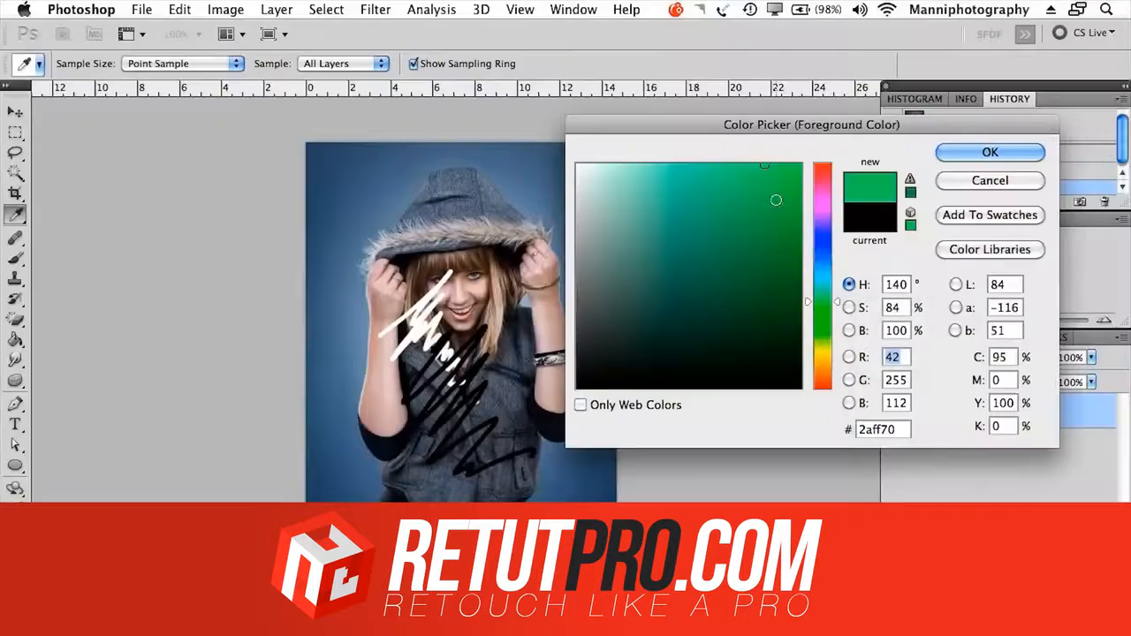
left_click_drag(819, 254, 822, 243)
left_click(802, 165)
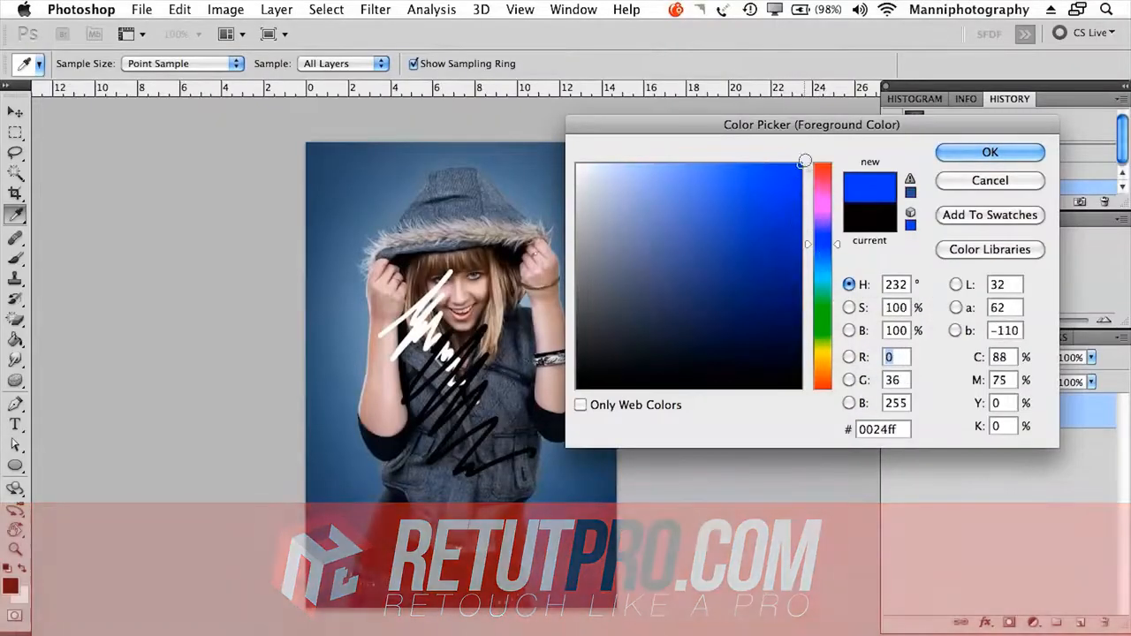
left_click(989, 152)
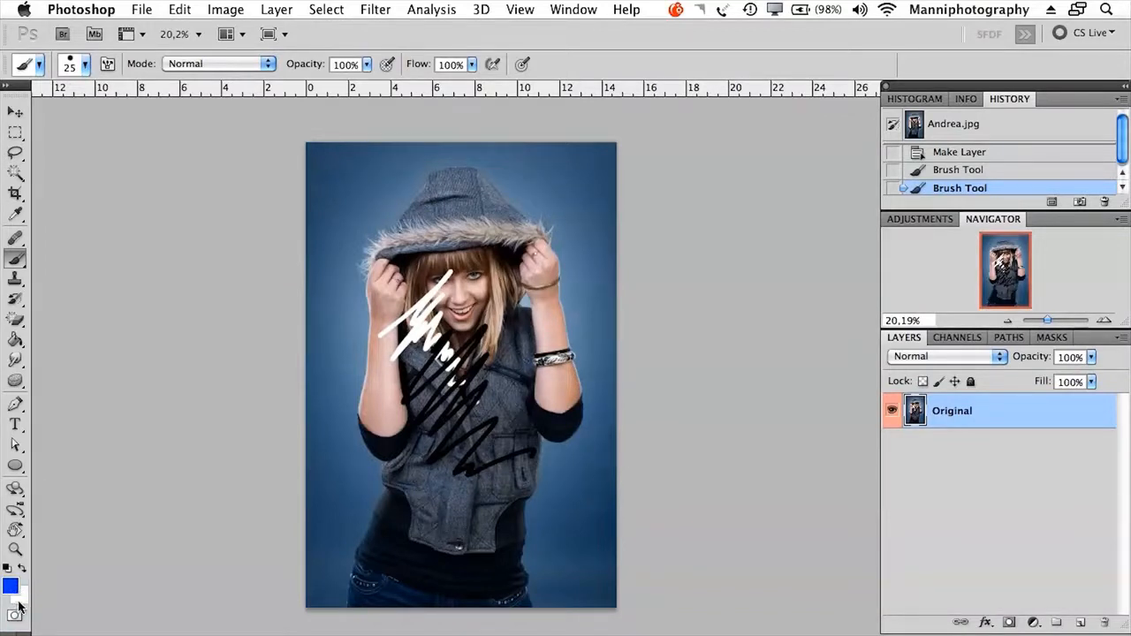
- Swap foreground and background colours and set the new foreground colour to red ff0000
left_click(22, 569)
left_click(14, 586)
left_click_drag(733, 222, 808, 159)
left_click_drag(847, 127, 821, 111)
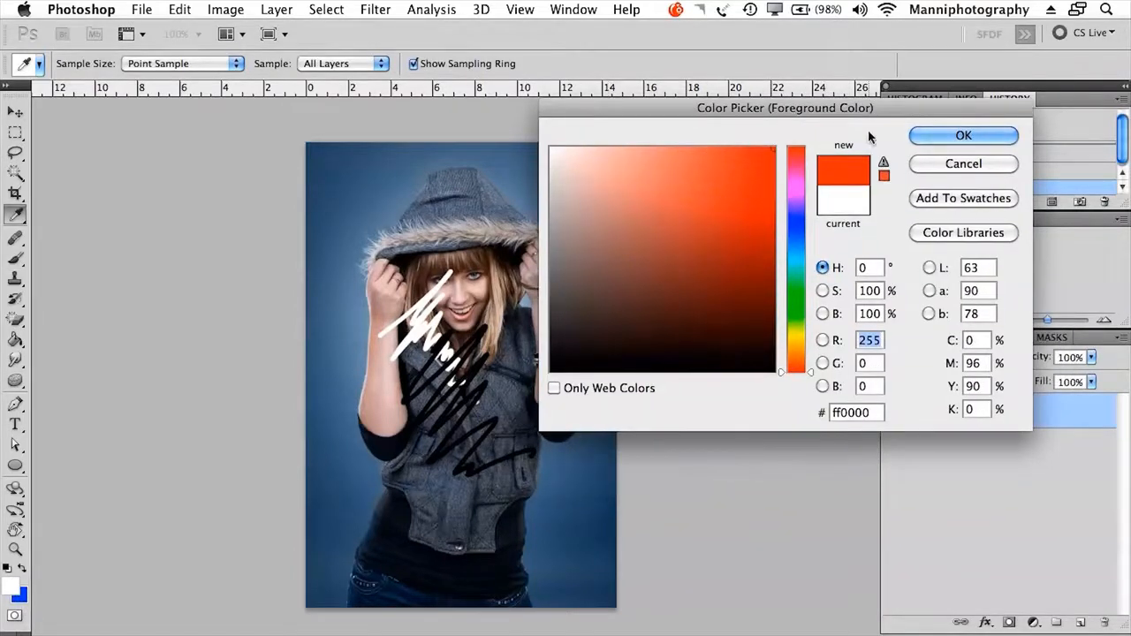
left_click(963, 135)
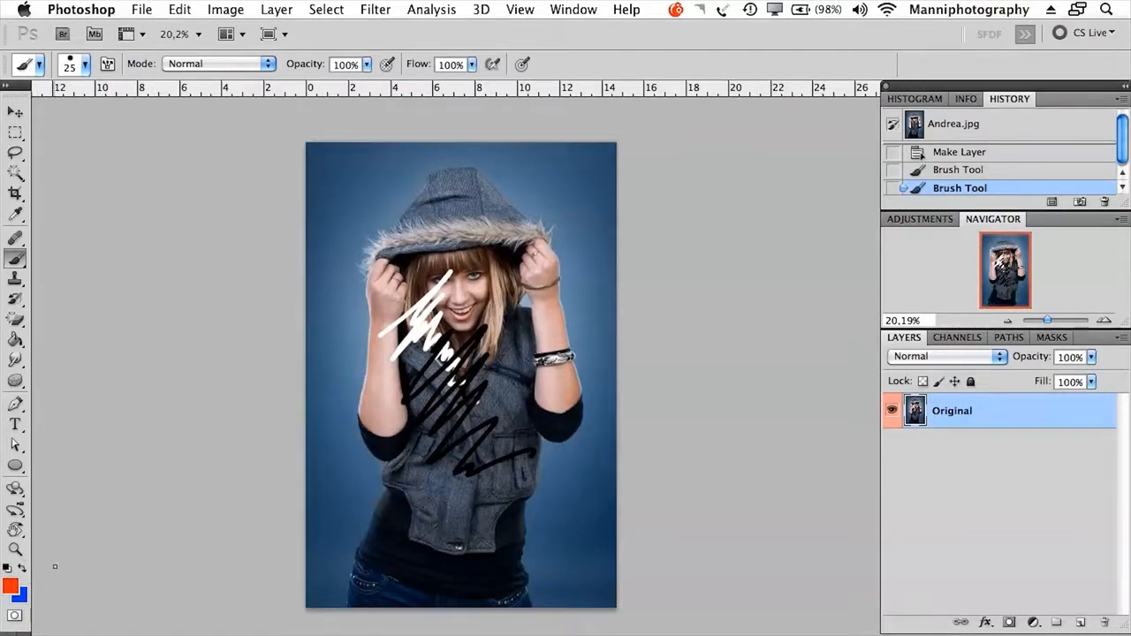
- Scribble over the portrait alternately in red and blue, swapping foreground and background colours between strokes
mouse_move(456, 239)
left_mouse_down()
mouse_move(415, 292)
mouse_move(477, 345)
mouse_move(511, 397)
left_mouse_up()
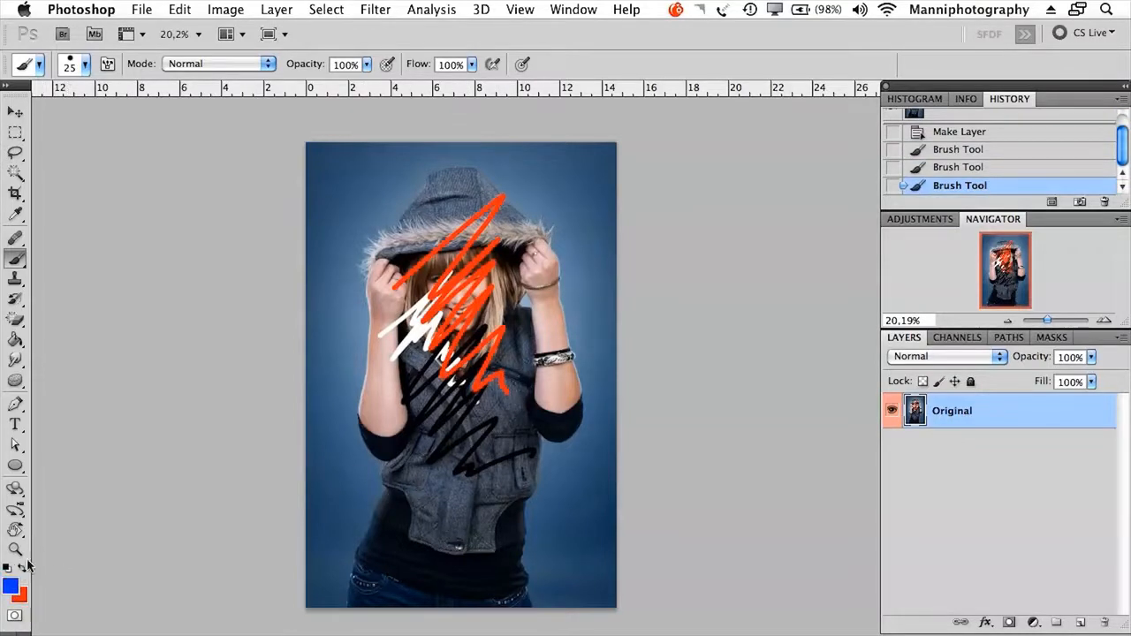
mouse_move(422, 334)
left_mouse_down()
mouse_move(388, 364)
mouse_move(475, 452)
left_mouse_up()
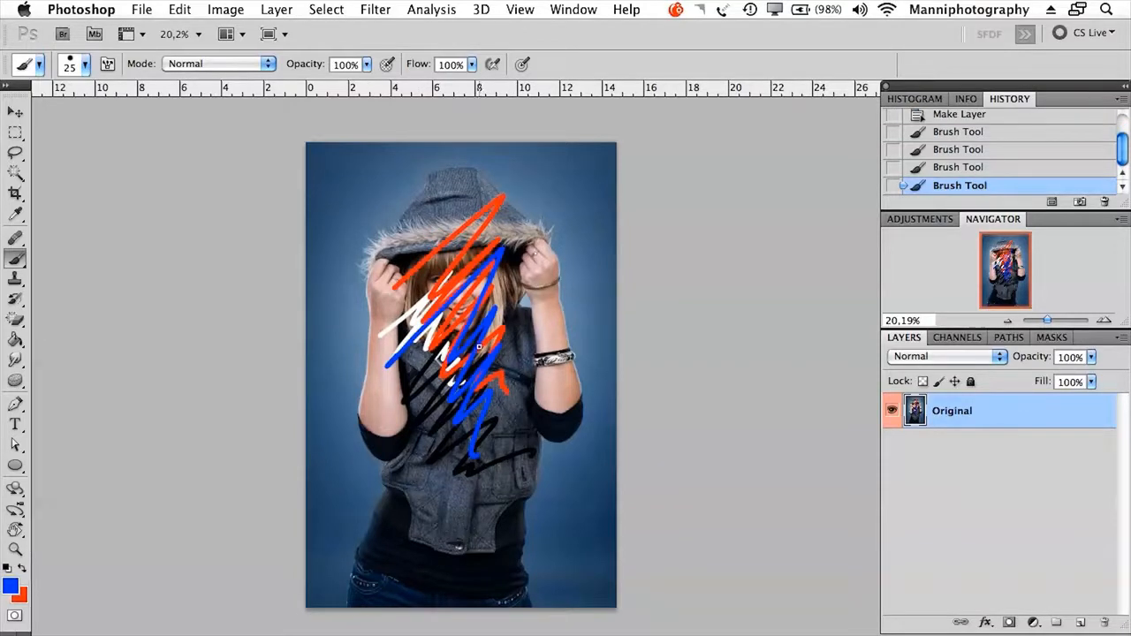
key("x")
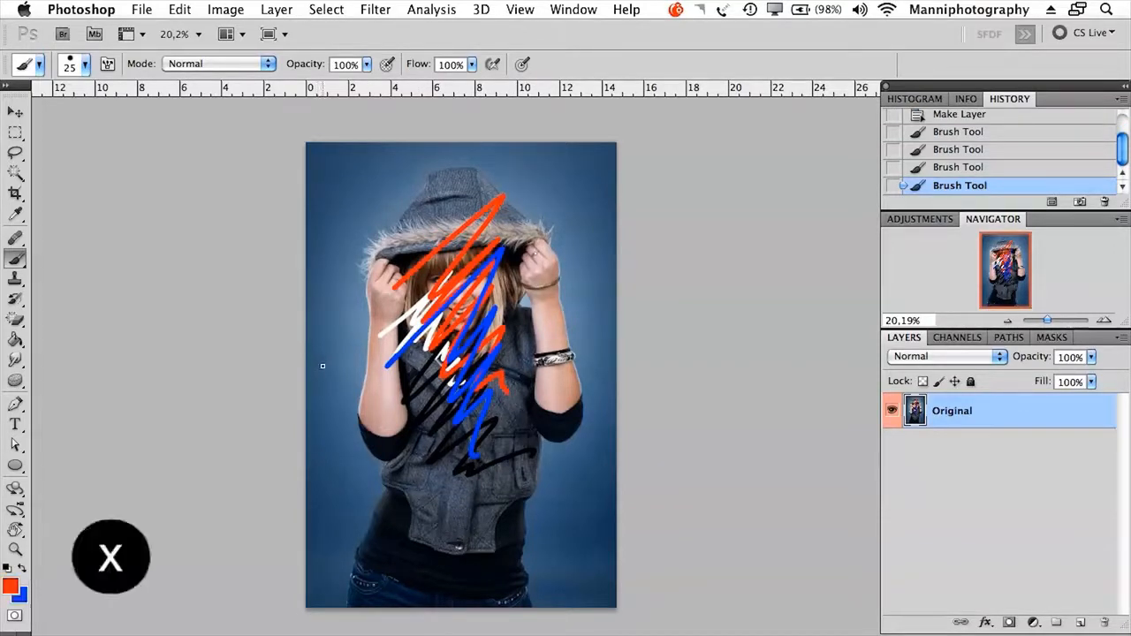
left_click_drag(350, 418, 402, 465)
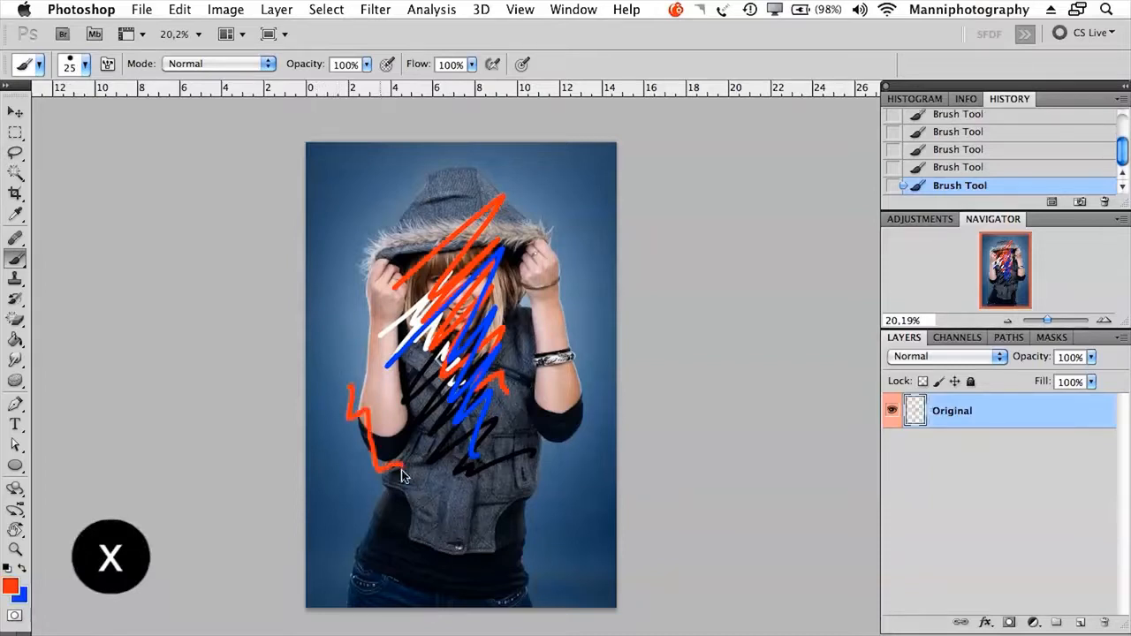
key("x")
mouse_move(333, 422)
left_mouse_down()
mouse_move(358, 493)
mouse_move(399, 495)
left_mouse_up()
key("x")
key("x")
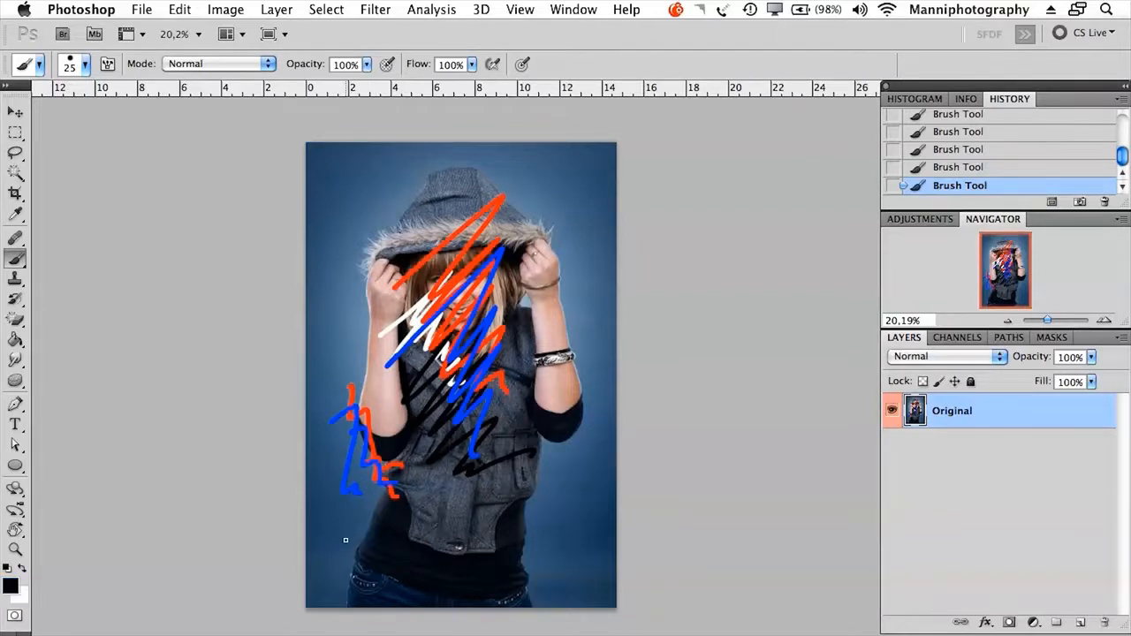
- Reset the colours to the default black and white and scribble a black stroke beside the elbow
key("d")
left_click_drag(386, 401, 385, 537)
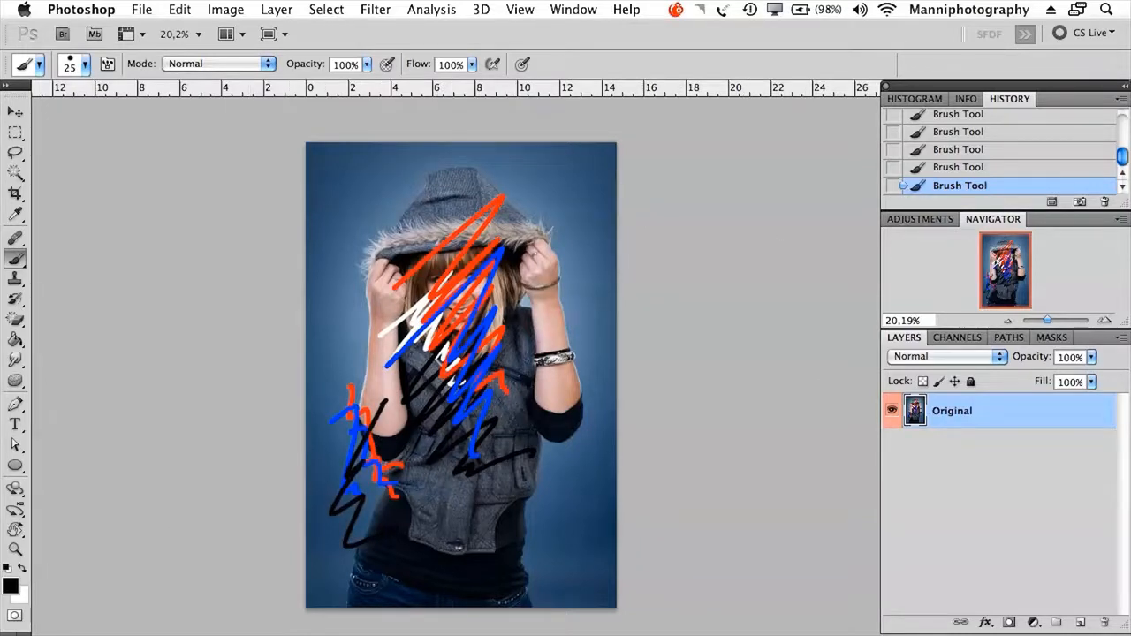
- Revert the image to the Make Layer history state, removing all brush scribbles
scroll(1060, 159, "up", 6)
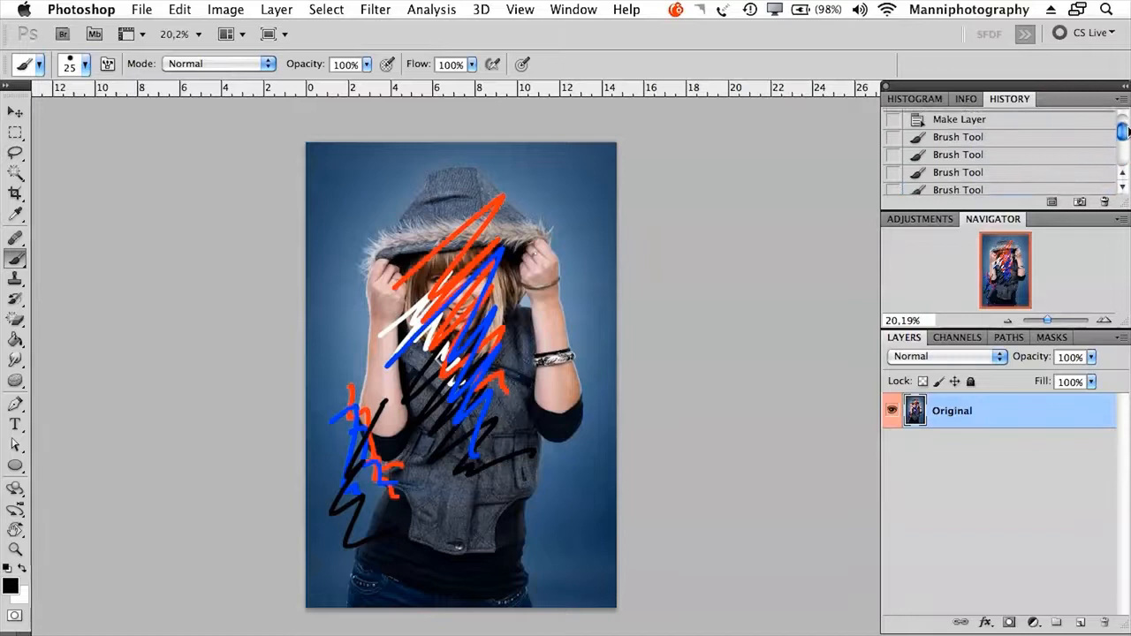
left_click(989, 167)
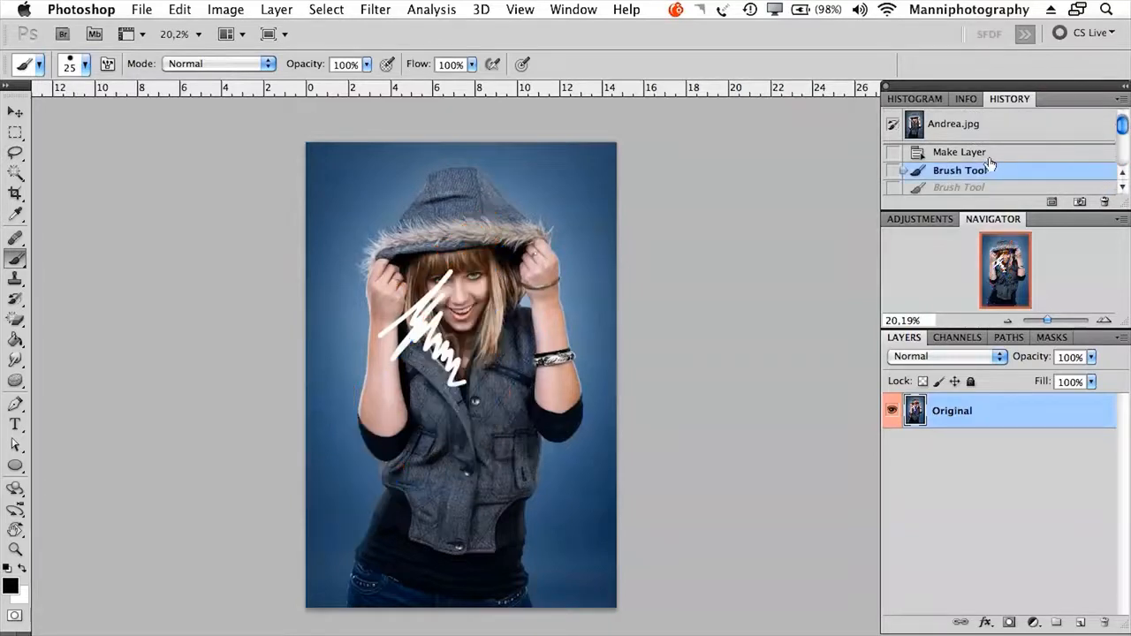
left_click(990, 153)
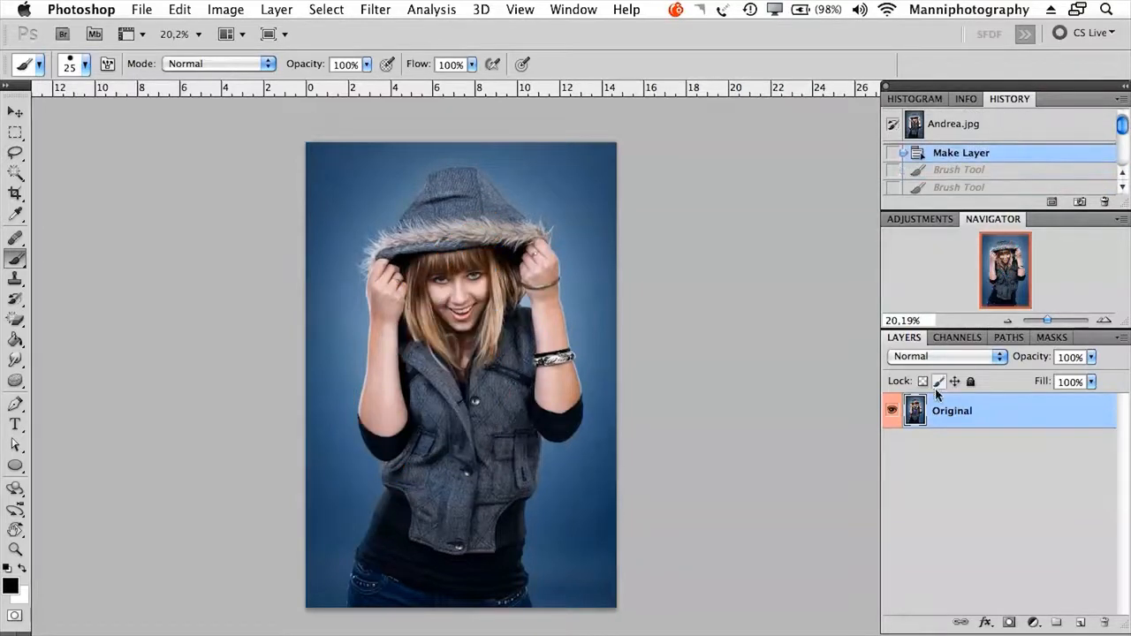
- Duplicate the Original layer and rename the copy Retouch
key("super+j")
double_click(967, 422)
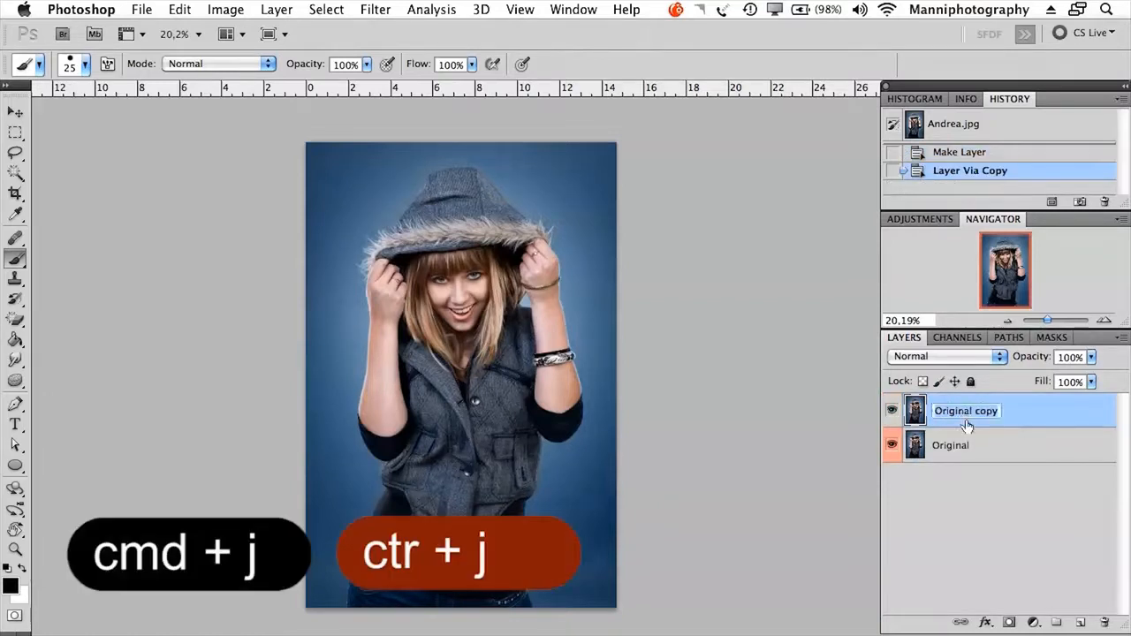
key("BackSpace")
type("Retouch")
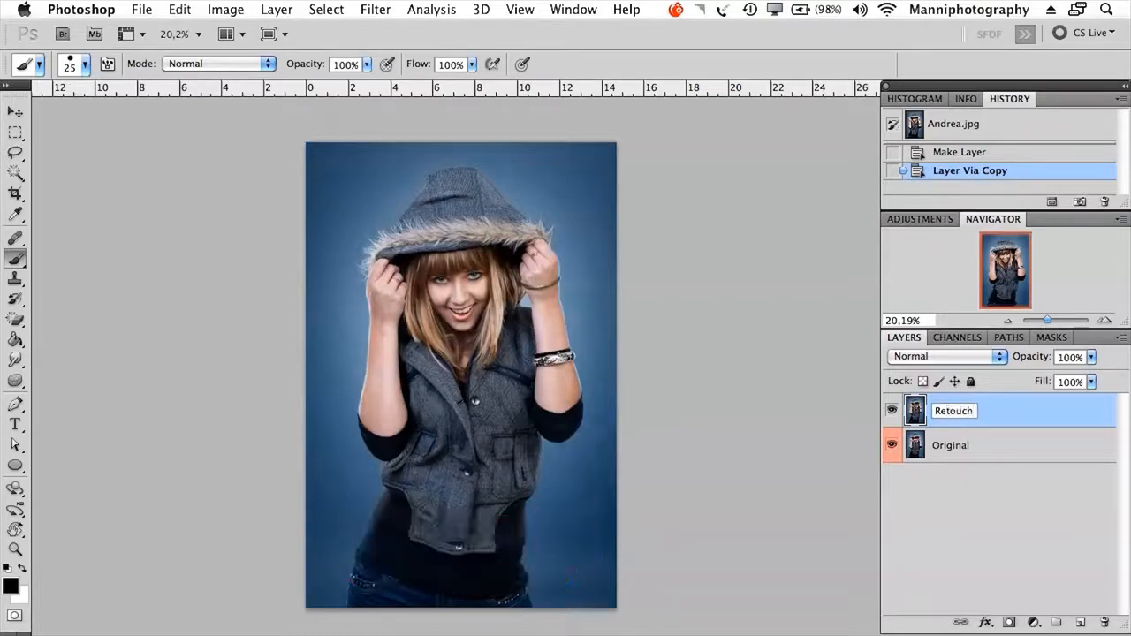
key("Return")
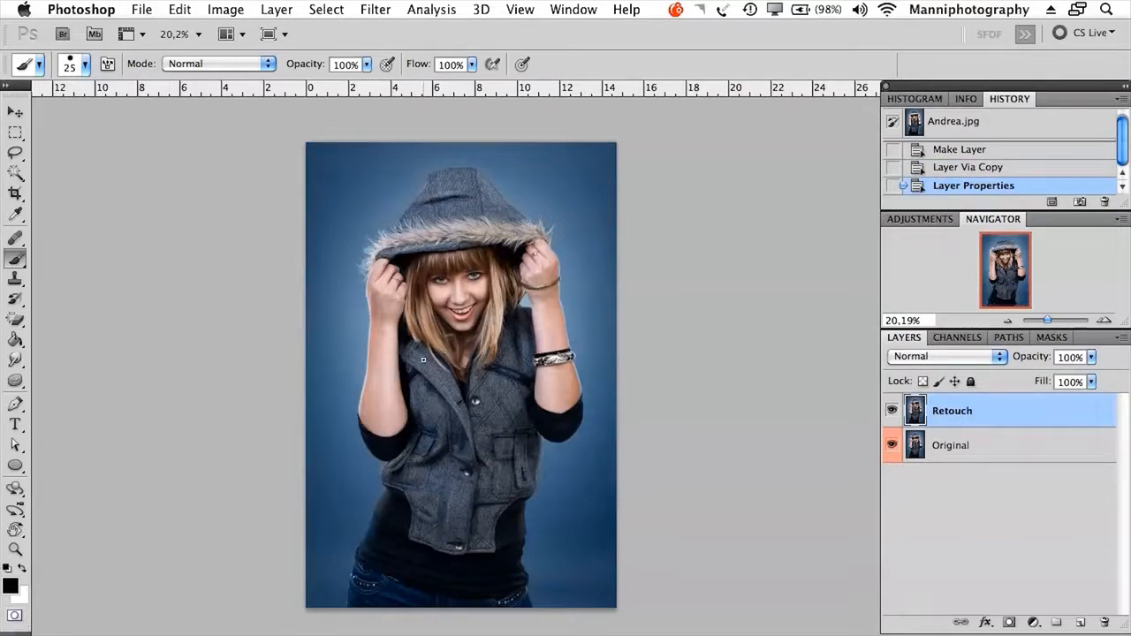
- Enter Quick Mask mode and accept its options with red at 50% opacity indicating the selected areas
double_click(16, 617)
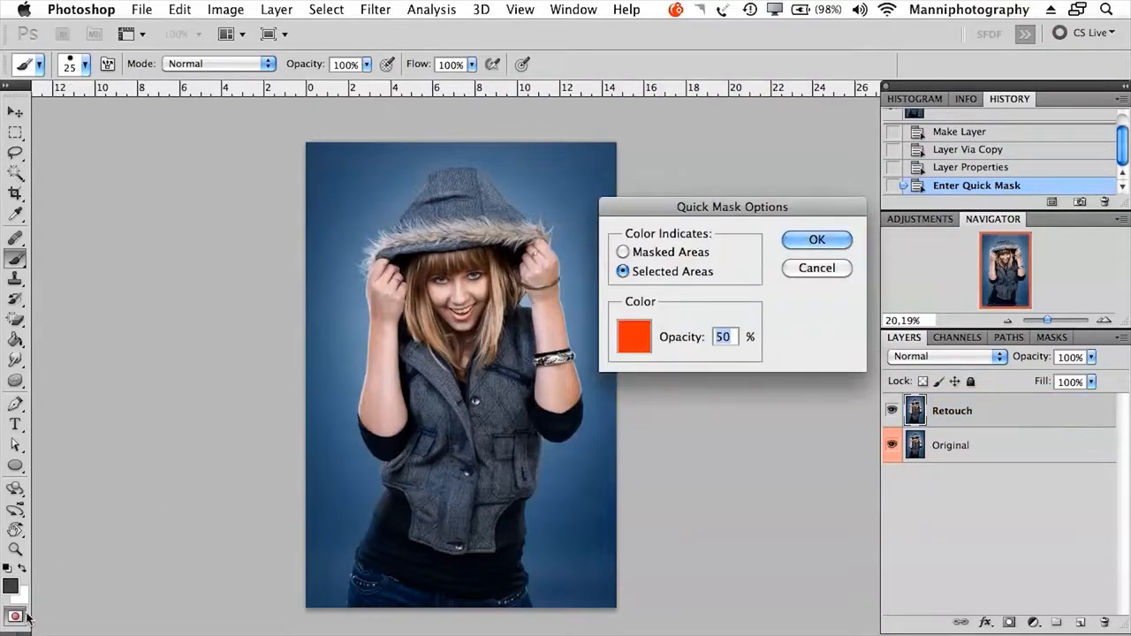
left_click_drag(729, 209, 474, 168)
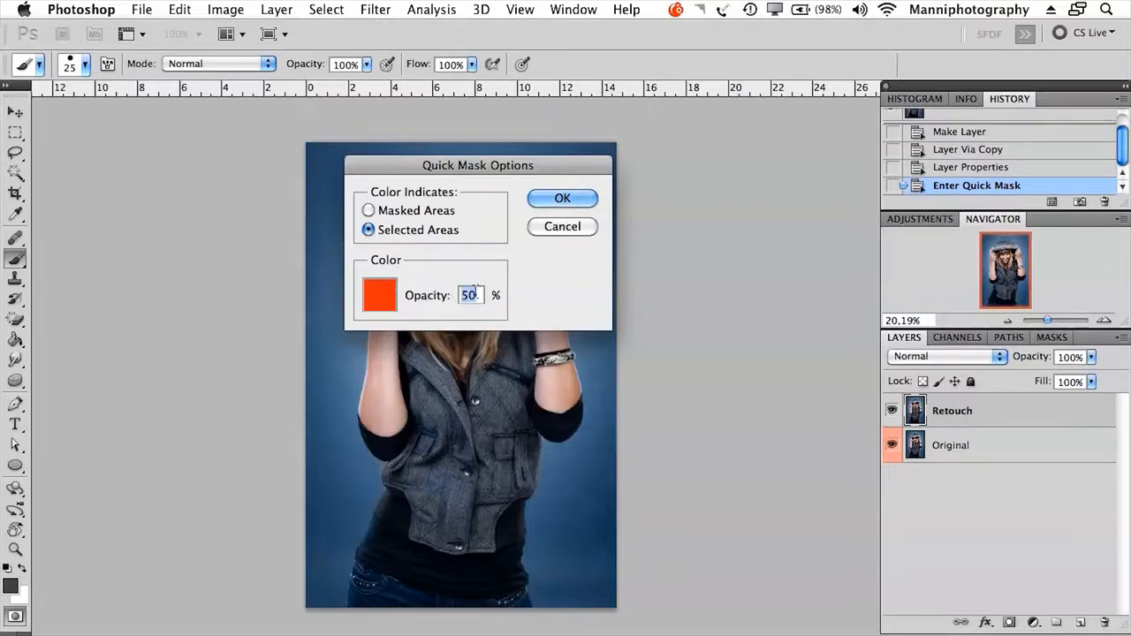
left_click(567, 198)
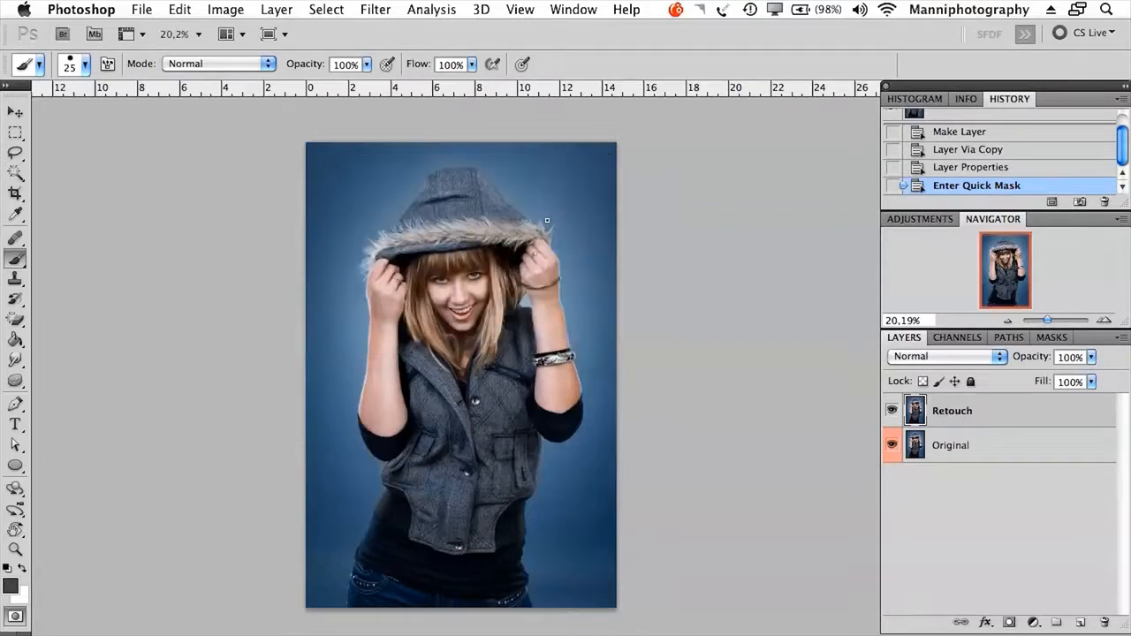
- Set the brush size to 80 px for mask painting and look at the available brush presets
key("bracketright")
key("bracketright")
key("bracketright")
key("bracketright")
key("bracketright")
key("bracketright")
key("bracketright")
key("bracketright")
key("bracketright")
key("bracketright")
key("bracketright")
key("bracketright")
key("bracketright")
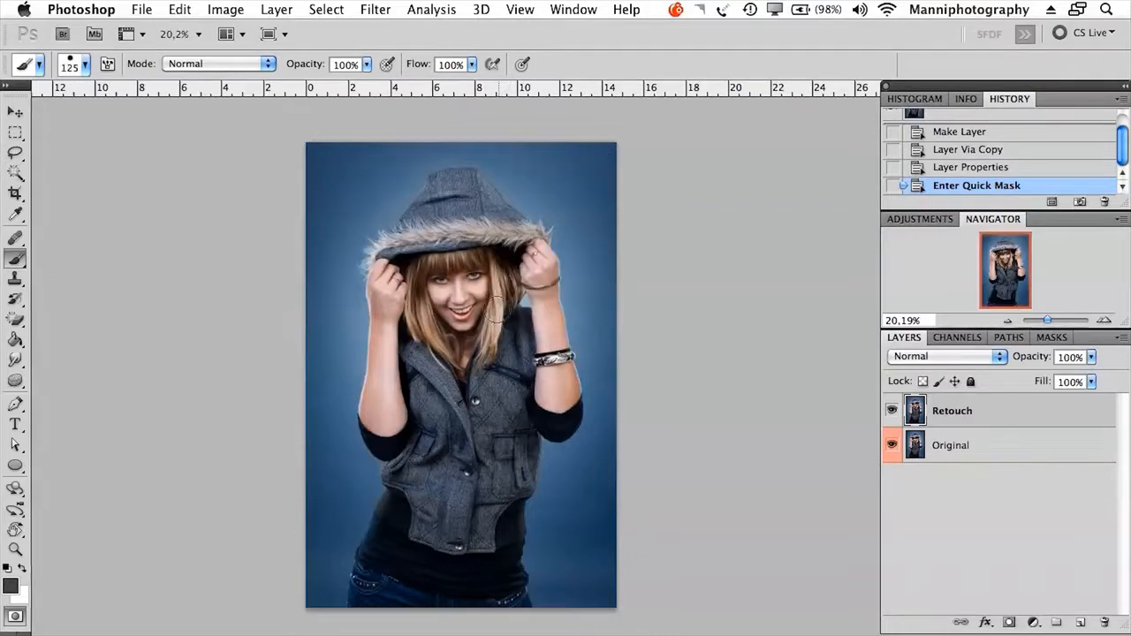
key("bracketleft")
key("bracketleft")
key("bracketleft")
key("bracketleft")
key("bracketleft")
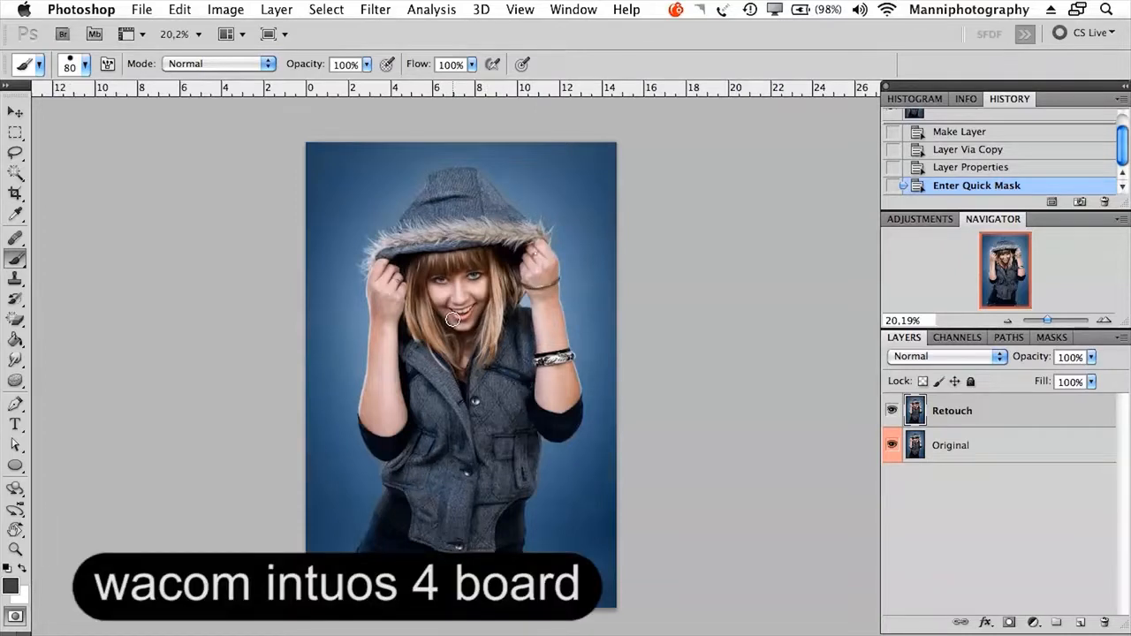
left_click(85, 67)
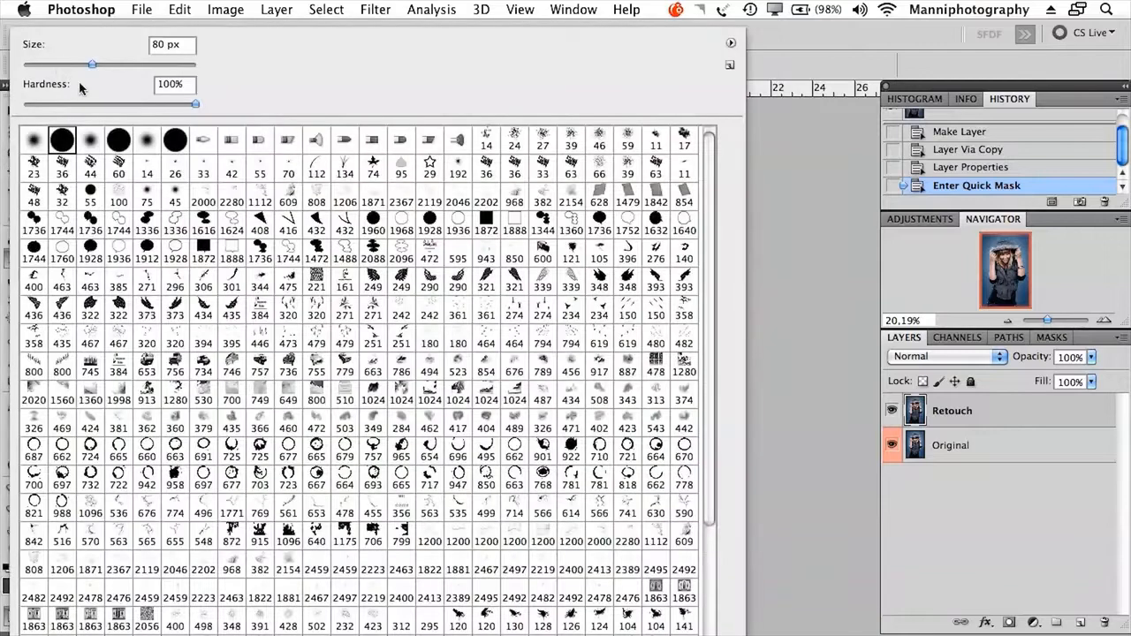
- Paint over the whole vest in the Quick Mask, enlarging the brush to 200 px to fill it
left_click(1049, 327)
left_click_drag(1047, 321, 1050, 321)
left_click_drag(457, 336, 534, 386)
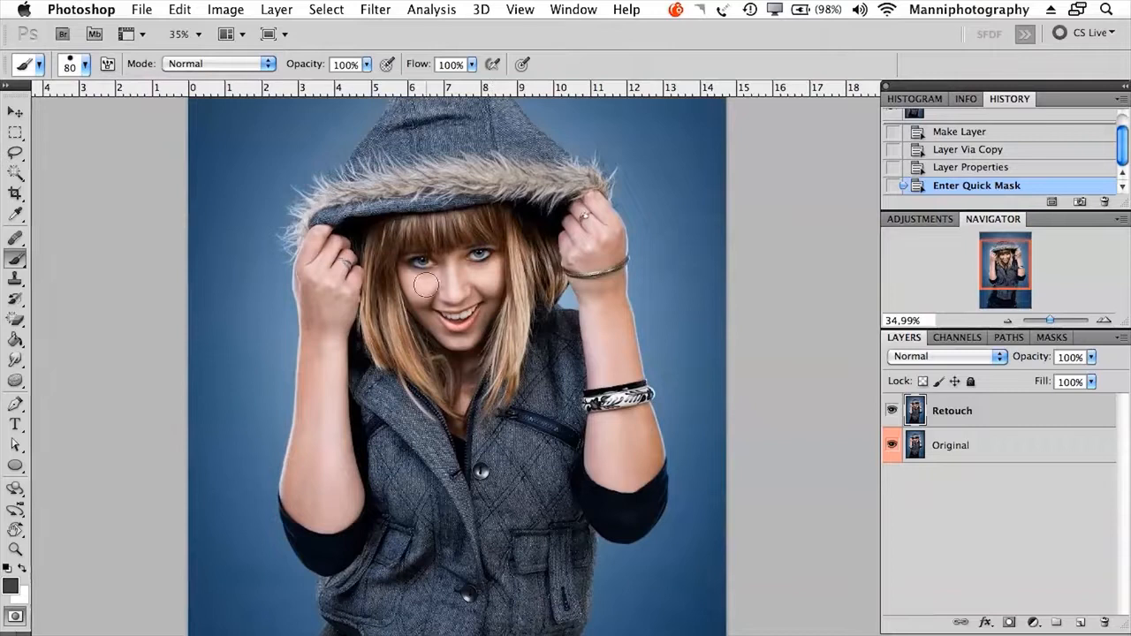
left_click_drag(482, 313, 462, 148)
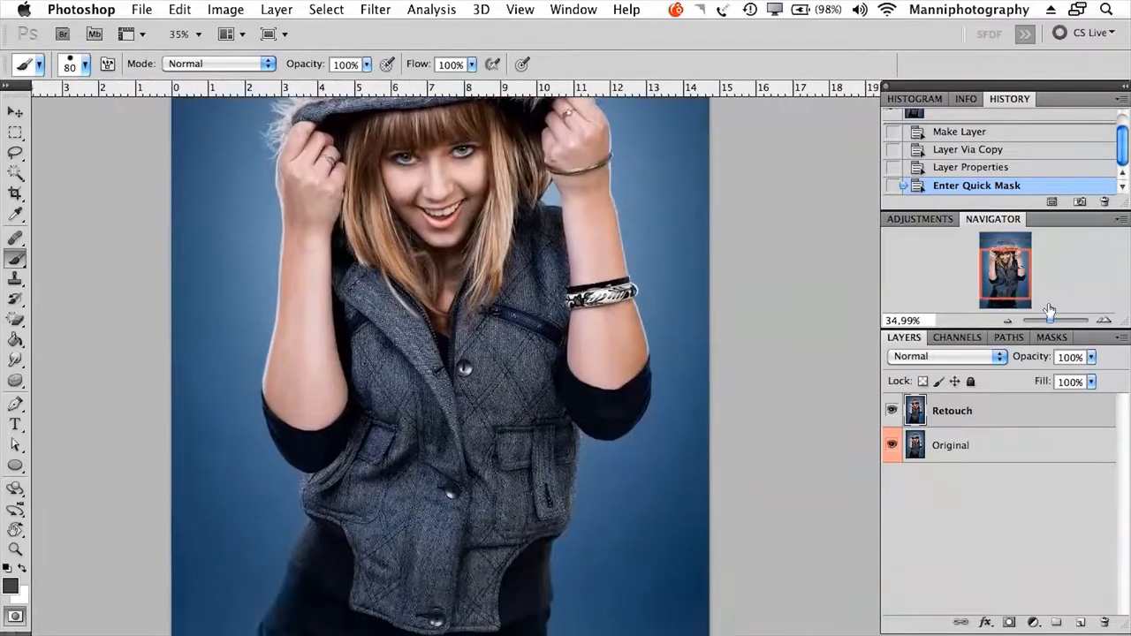
left_click_drag(1051, 322, 1048, 322)
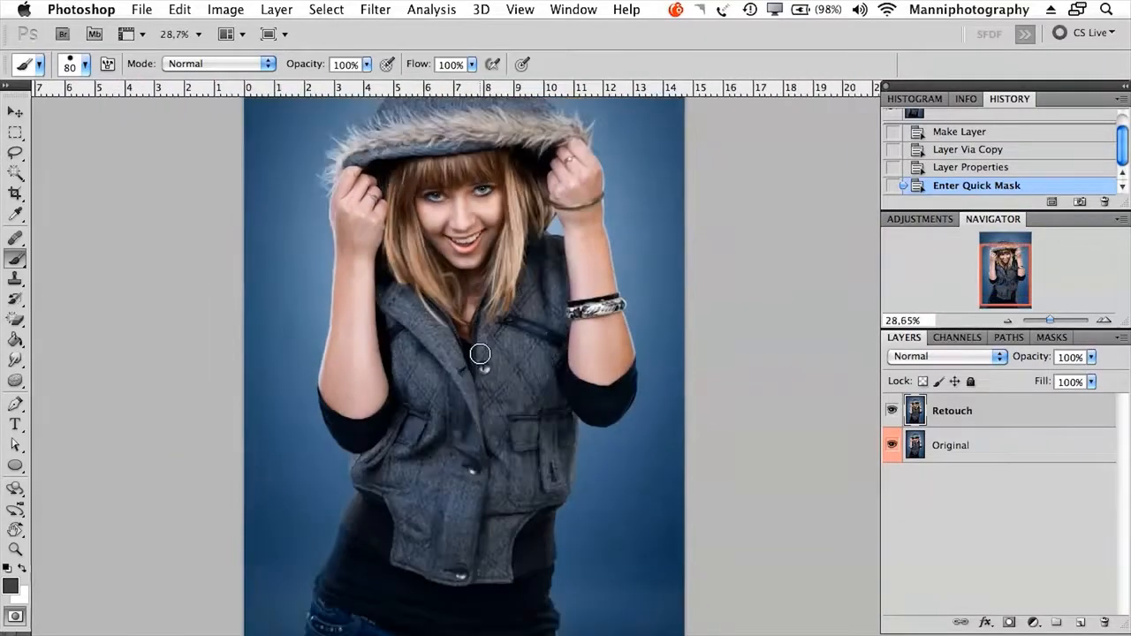
left_click_drag(397, 316, 396, 287)
mouse_move(439, 341)
left_mouse_down()
mouse_move(428, 377)
mouse_move(395, 317)
mouse_move(399, 417)
mouse_move(360, 464)
mouse_move(397, 508)
mouse_move(402, 561)
mouse_move(501, 575)
mouse_move(434, 572)
mouse_move(506, 570)
mouse_move(508, 530)
mouse_move(568, 481)
mouse_move(558, 246)
mouse_move(525, 236)
mouse_move(510, 309)
mouse_move(479, 357)
mouse_move(489, 296)
mouse_move(461, 401)
mouse_move(439, 318)
mouse_move(458, 356)
mouse_move(457, 384)
mouse_move(433, 413)
mouse_move(429, 314)
mouse_move(408, 466)
mouse_move(394, 467)
mouse_move(422, 534)
mouse_move(454, 438)
mouse_move(457, 502)
mouse_move(542, 248)
mouse_move(546, 449)
mouse_move(515, 484)
mouse_move(508, 456)
mouse_move(483, 539)
mouse_move(459, 546)
mouse_move(513, 503)
mouse_move(528, 437)
mouse_move(522, 426)
mouse_move(495, 419)
left_mouse_up()
key("bracketright")
key("bracketright")
key("bracketright")
key("bracketright")
key("bracketright")
key("bracketright")
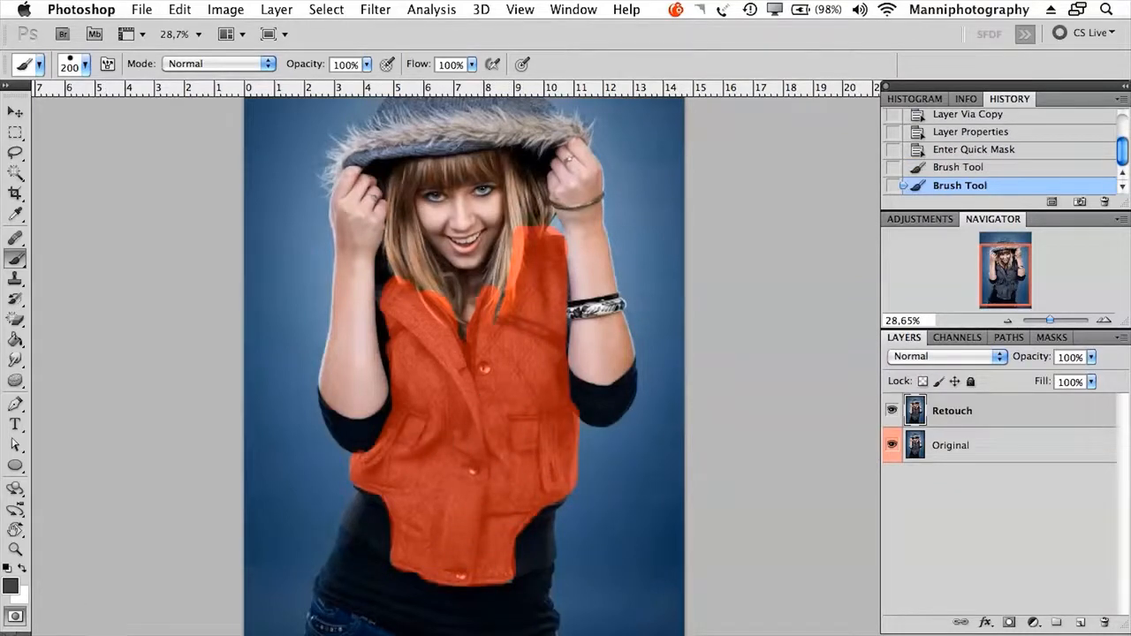
- Exit Quick Mask mode to turn the painted vest into a selection, and deselect it
left_click(15, 618)
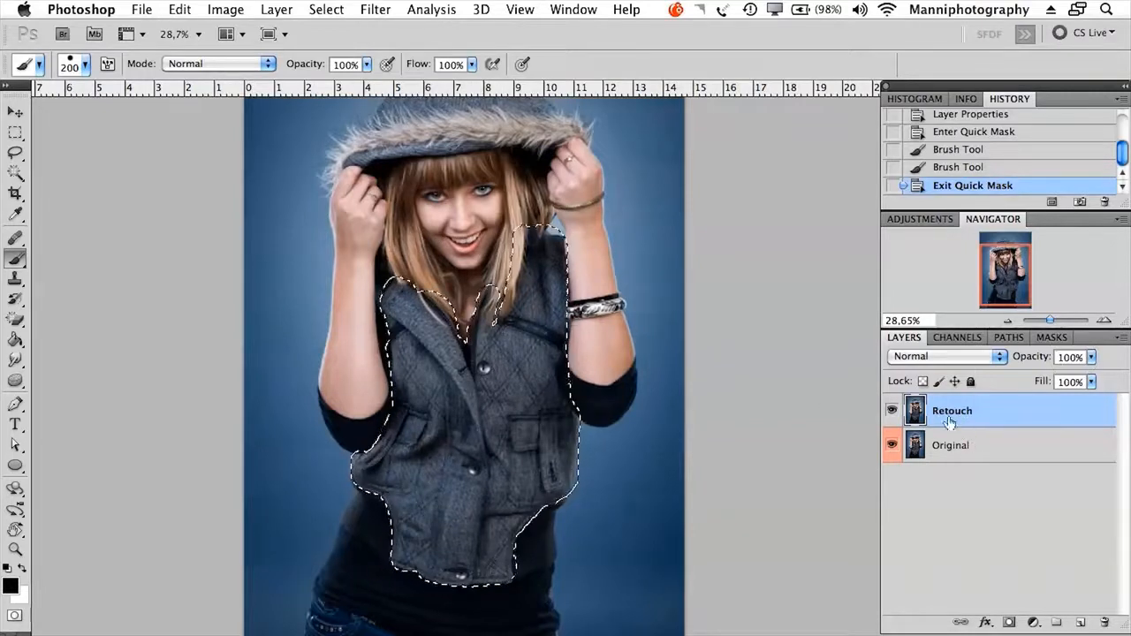
left_click_drag(632, 396, 612, 355)
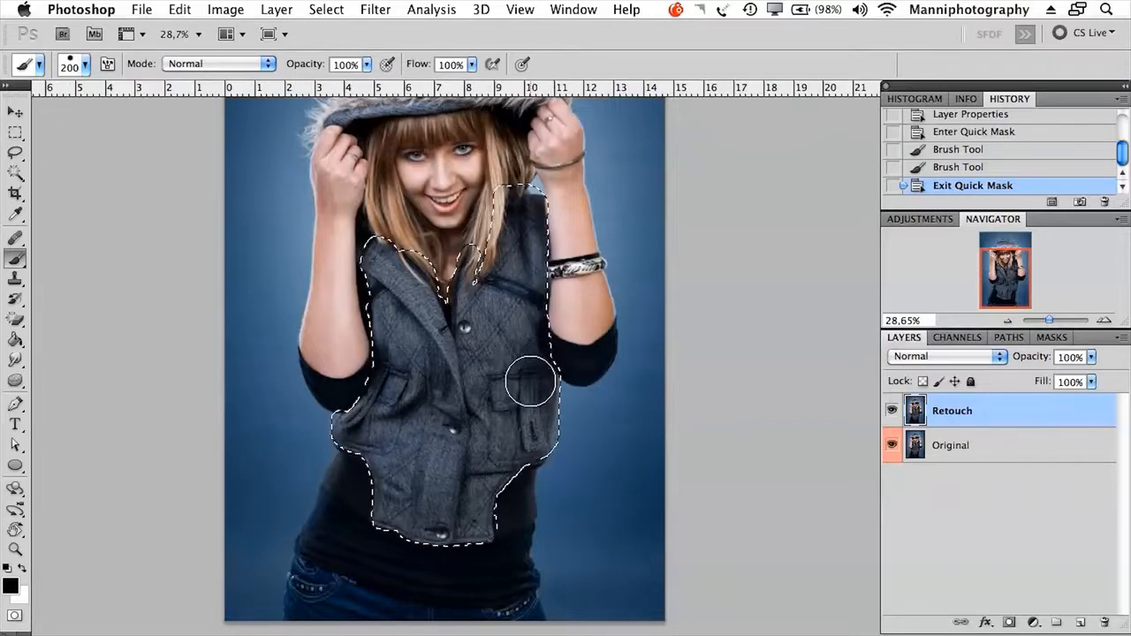
key("super+d")
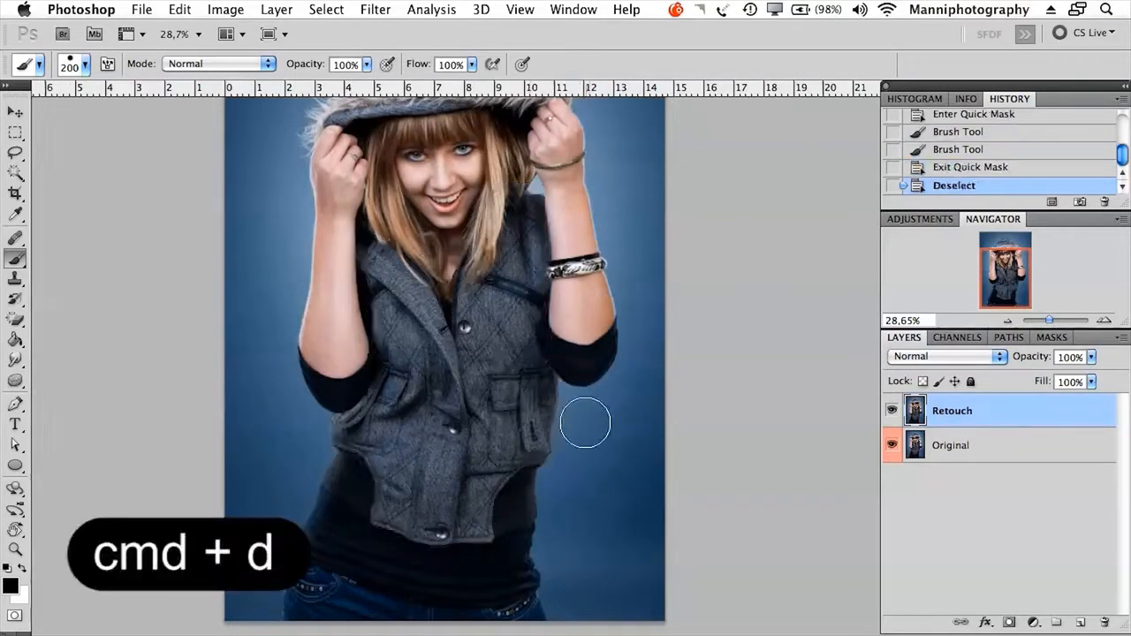
- Toggle Quick Mask mode on and off twice, ending outside the mask
key("q")
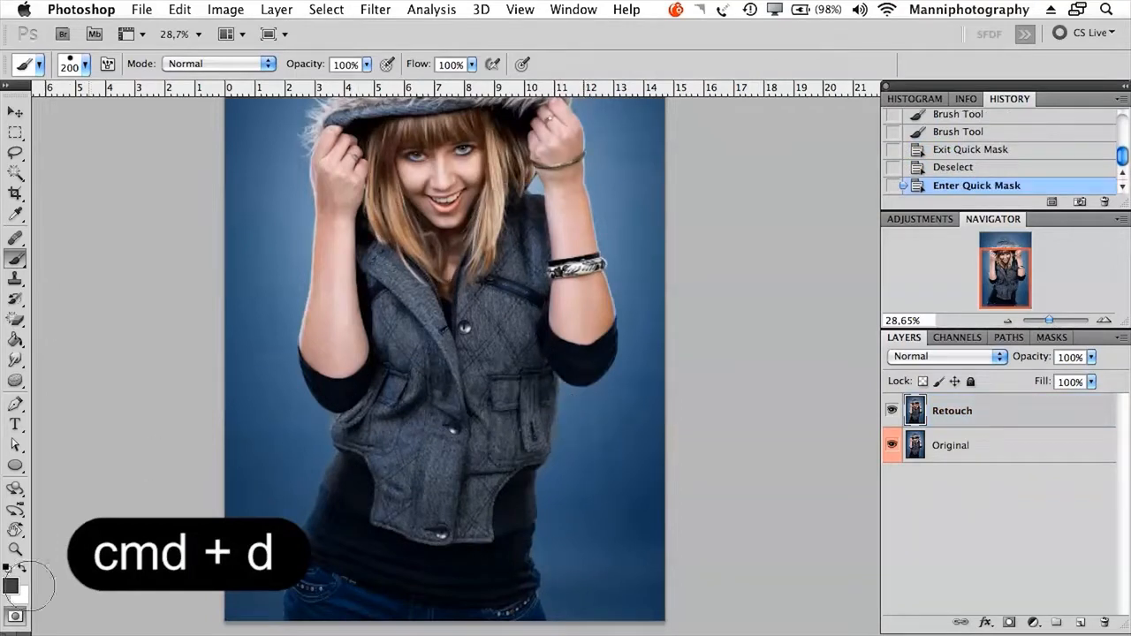
left_click(16, 617)
left_click(16, 617)
mouse_move(27, 628)
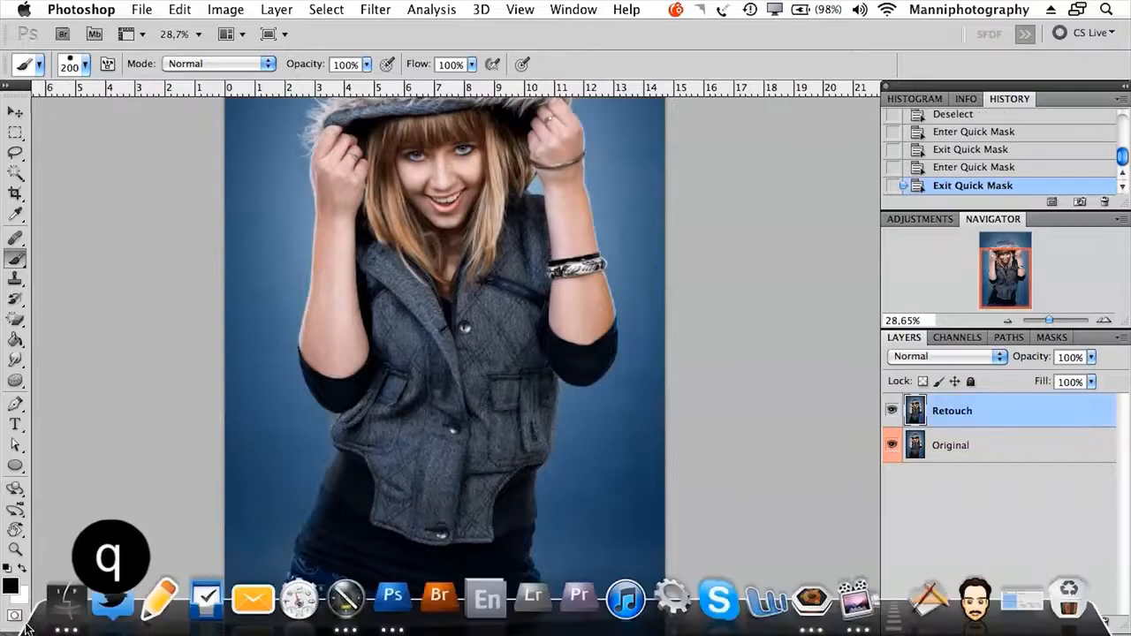
- Paint over the middle of the vest in the Quick Mask with the 200 px brush and turn it into a selection
key("q")
mouse_move(416, 310)
left_mouse_down()
mouse_move(416, 394)
mouse_move(469, 359)
mouse_move(522, 409)
left_mouse_up()
key("q")
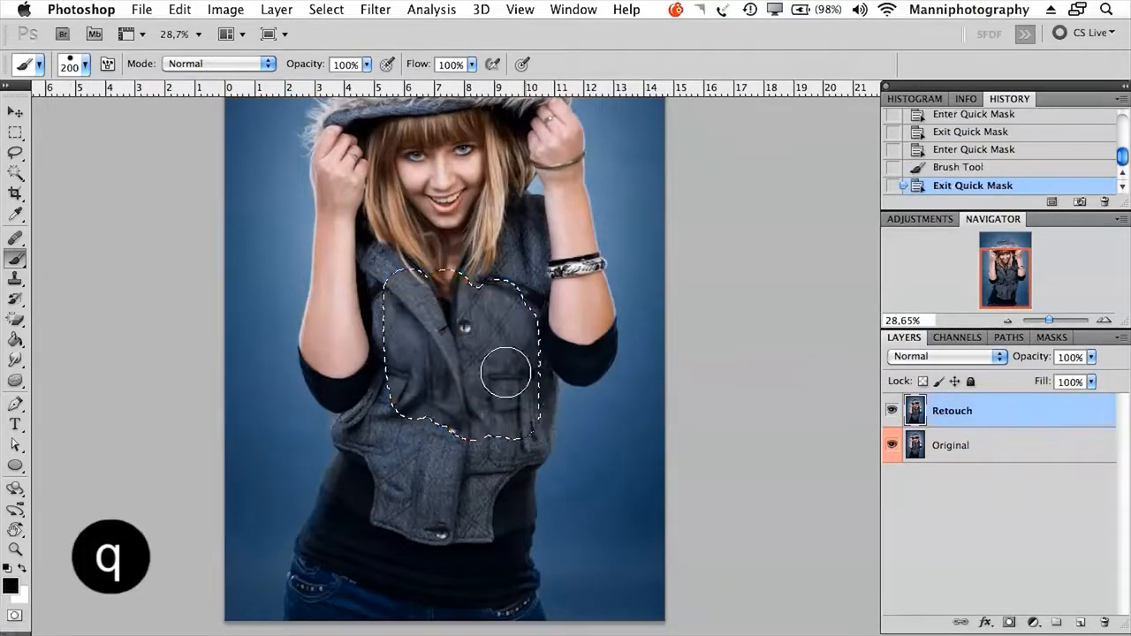
key("q")
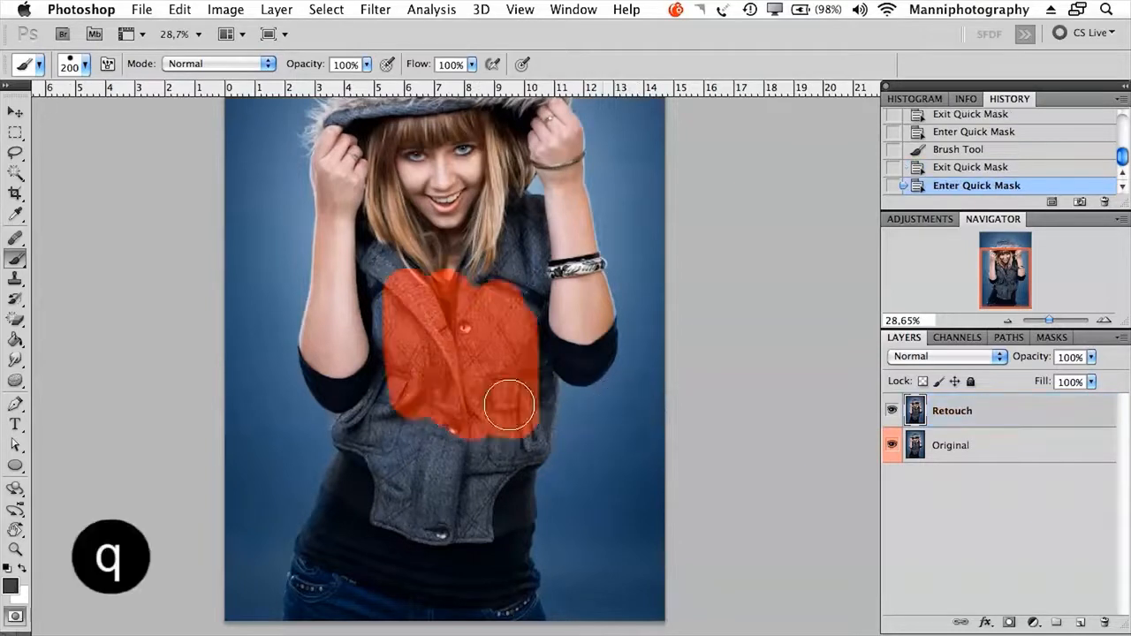
key("q")
scroll(422, 374, "down", 4)
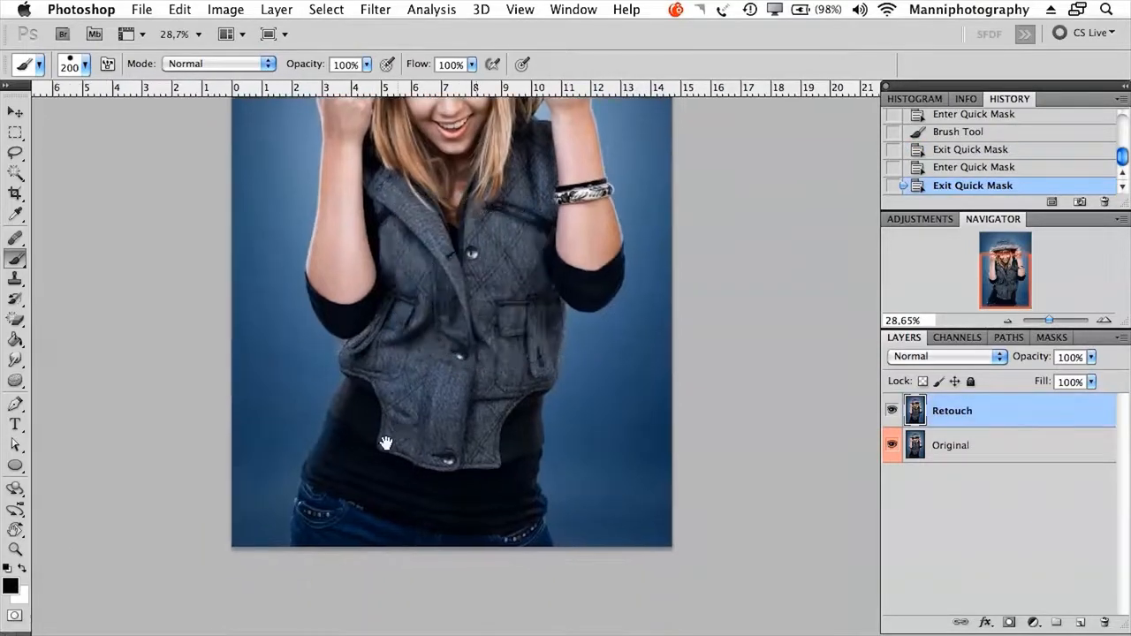
- Extend the selection over the lower vest, the shirt and part of the jeans by painting them in the Quick Mask
left_click_drag(341, 484, 389, 426)
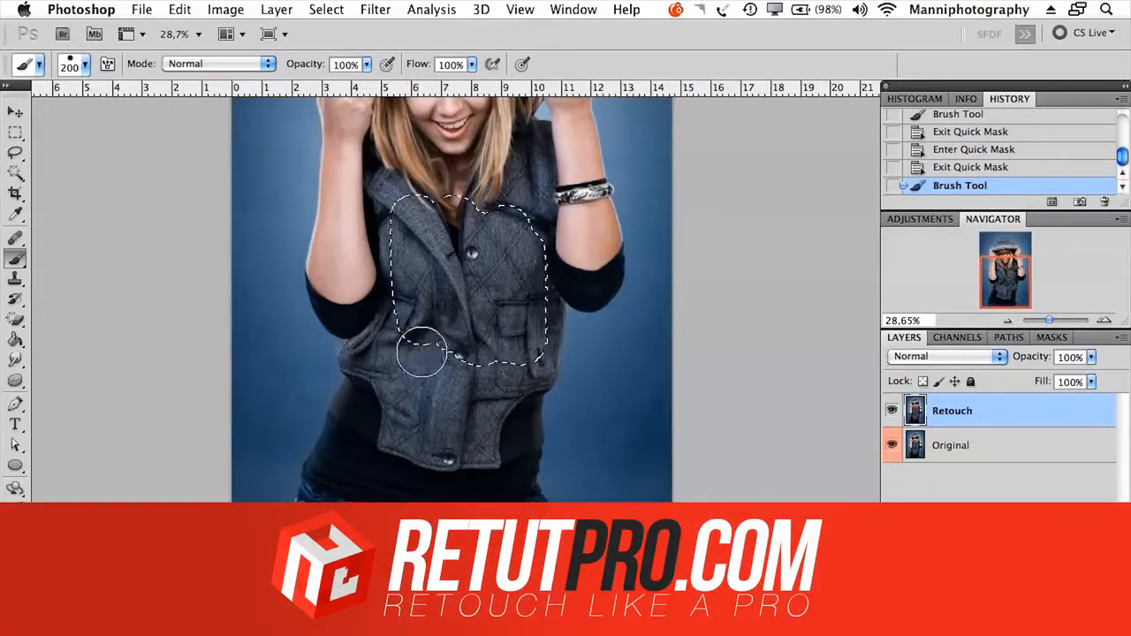
key("q")
mouse_move(434, 373)
left_mouse_down()
mouse_move(380, 496)
mouse_move(424, 336)
mouse_move(361, 407)
mouse_move(378, 487)
mouse_move(453, 499)
mouse_move(467, 399)
mouse_move(472, 451)
mouse_move(493, 434)
left_mouse_up()
key("q")
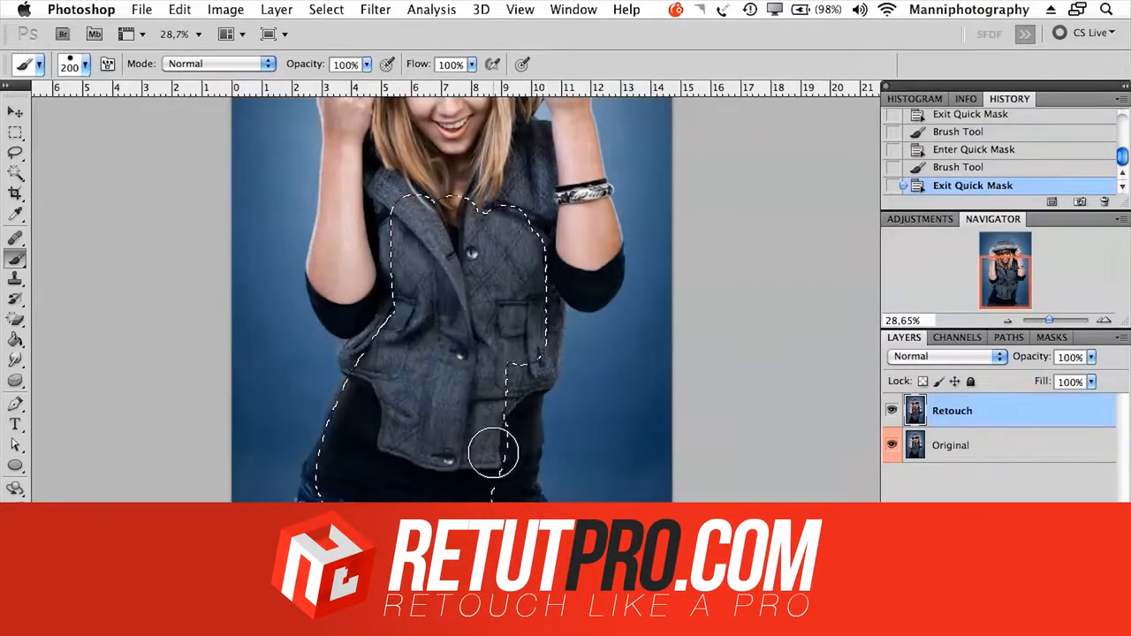
key("q")
mouse_move(505, 366)
left_mouse_down()
mouse_move(509, 428)
mouse_move(517, 344)
mouse_move(502, 466)
mouse_move(513, 444)
mouse_move(510, 535)
left_mouse_up()
key("q")
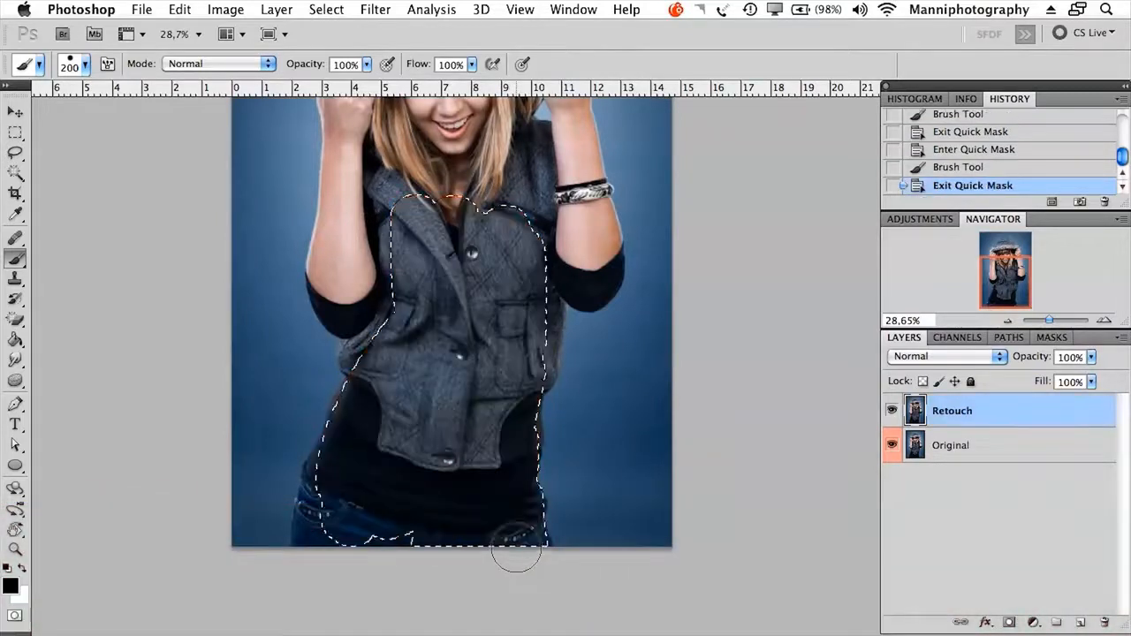
- Paint the rest of the jeans and the background beside the hip into the Quick Mask, and convert it to a selection
key("q")
mouse_move(373, 506)
left_mouse_down()
mouse_move(312, 600)
mouse_move(335, 455)
left_mouse_up()
mouse_move(346, 397)
left_mouse_down()
mouse_move(285, 570)
mouse_move(272, 490)
left_mouse_up()
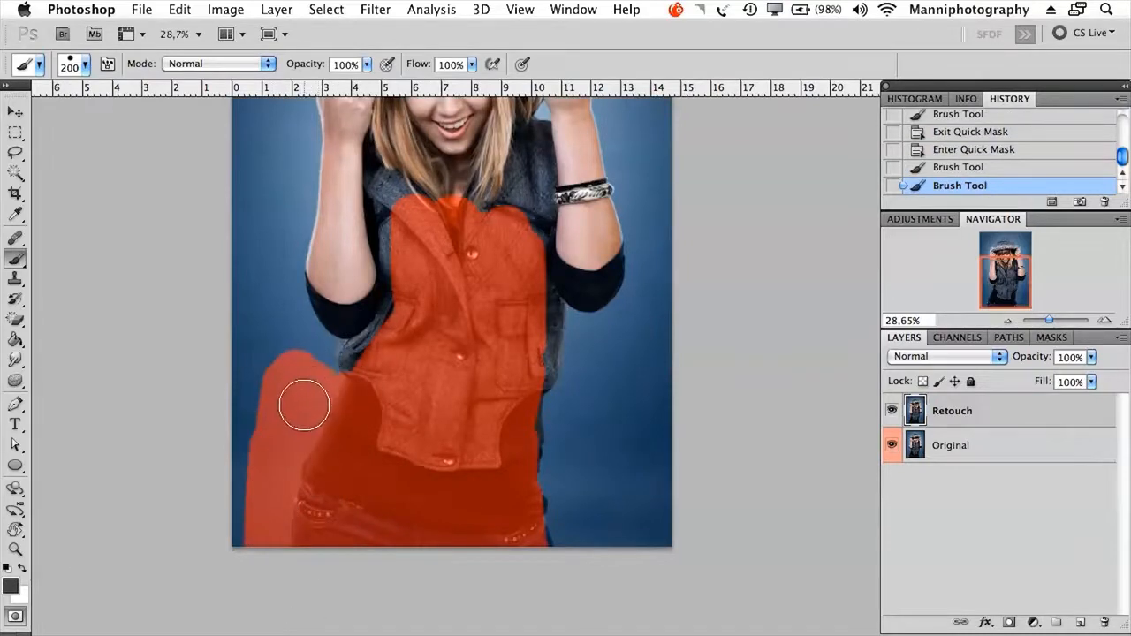
key("q")
- Erase the Quick Mask with white from the background beside the hip and the shirt's side, and return to a selection
key("q")
key("x")
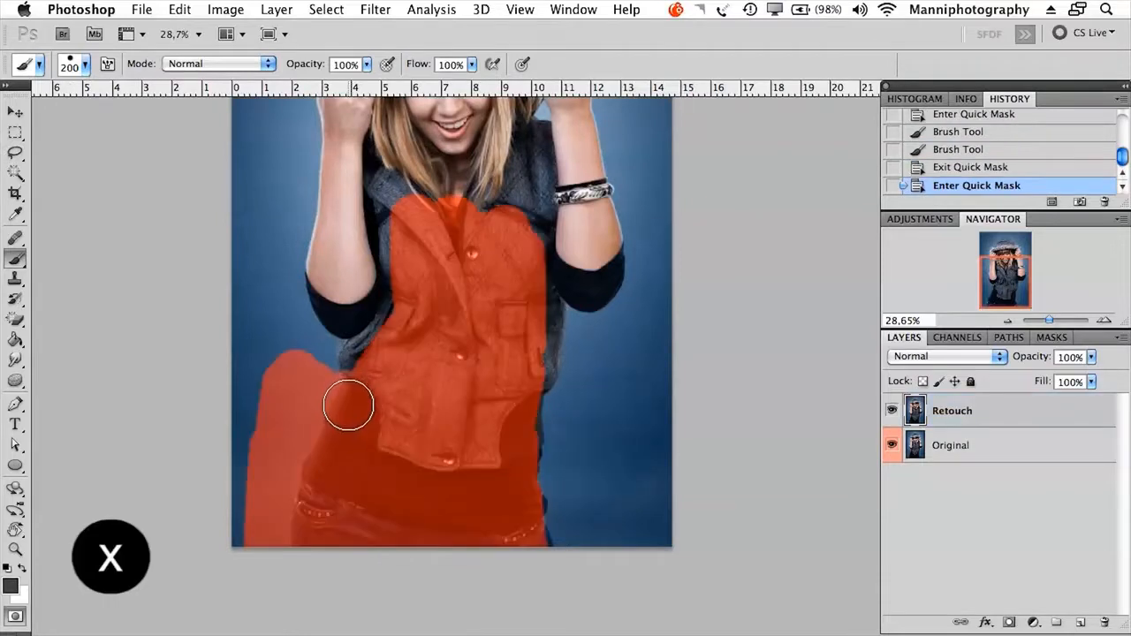
mouse_move(251, 437)
left_mouse_down()
mouse_move(292, 346)
mouse_move(273, 429)
mouse_move(321, 369)
mouse_move(277, 462)
mouse_move(244, 469)
mouse_move(251, 494)
left_mouse_up()
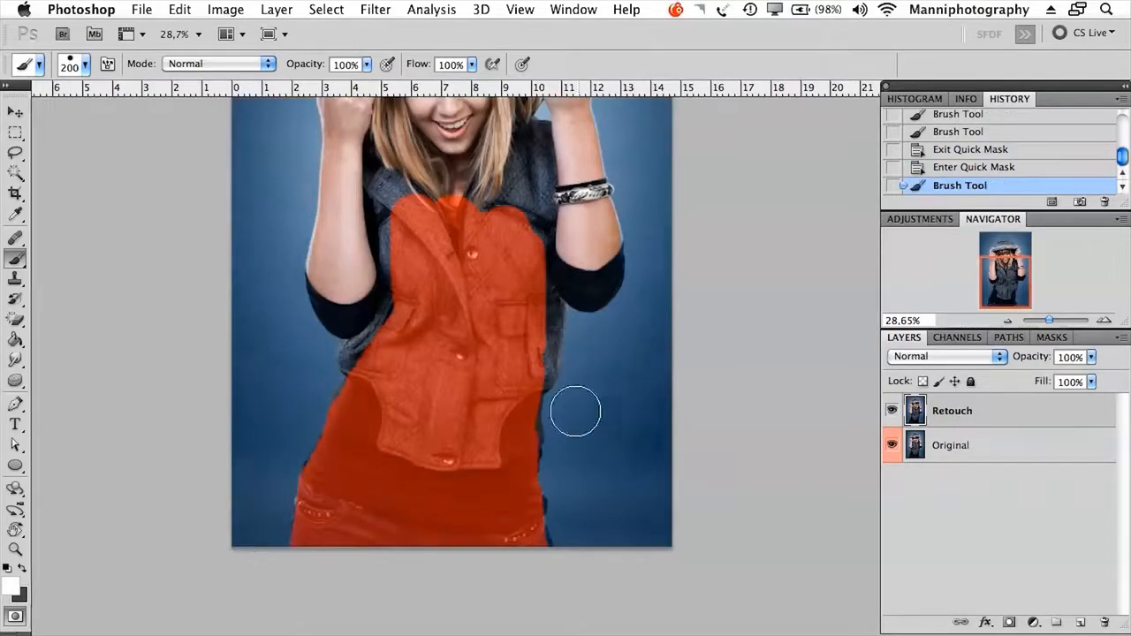
key("x")
mouse_move(416, 397)
left_mouse_down()
mouse_move(341, 362)
mouse_move(319, 411)
mouse_move(317, 393)
mouse_move(275, 362)
mouse_move(347, 344)
mouse_move(348, 415)
left_mouse_up()
key("x")
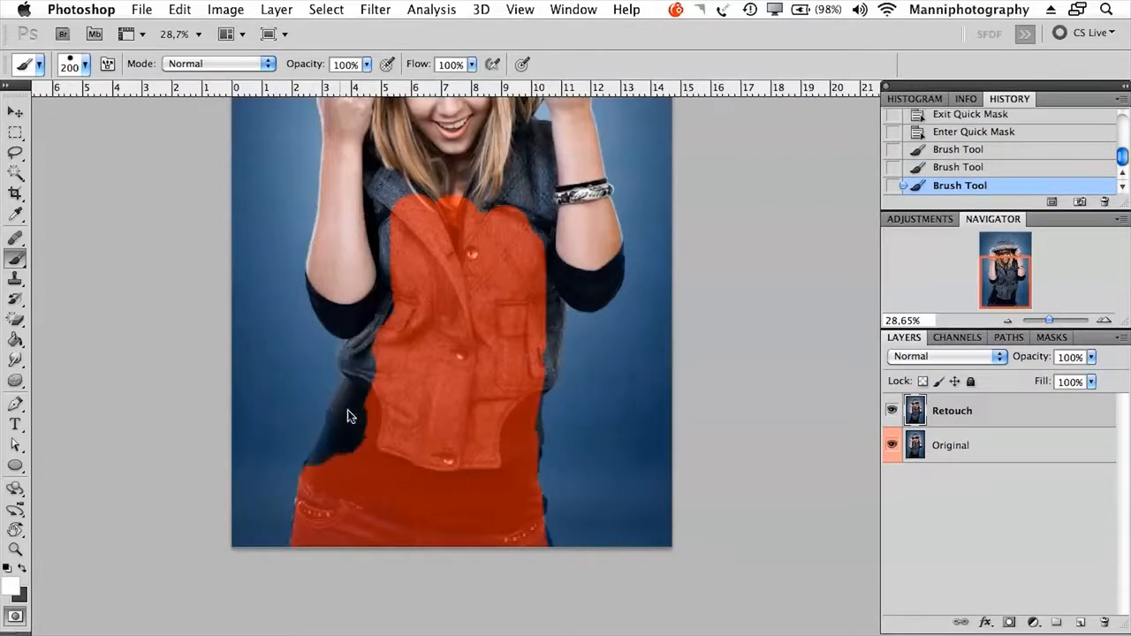
key("q")
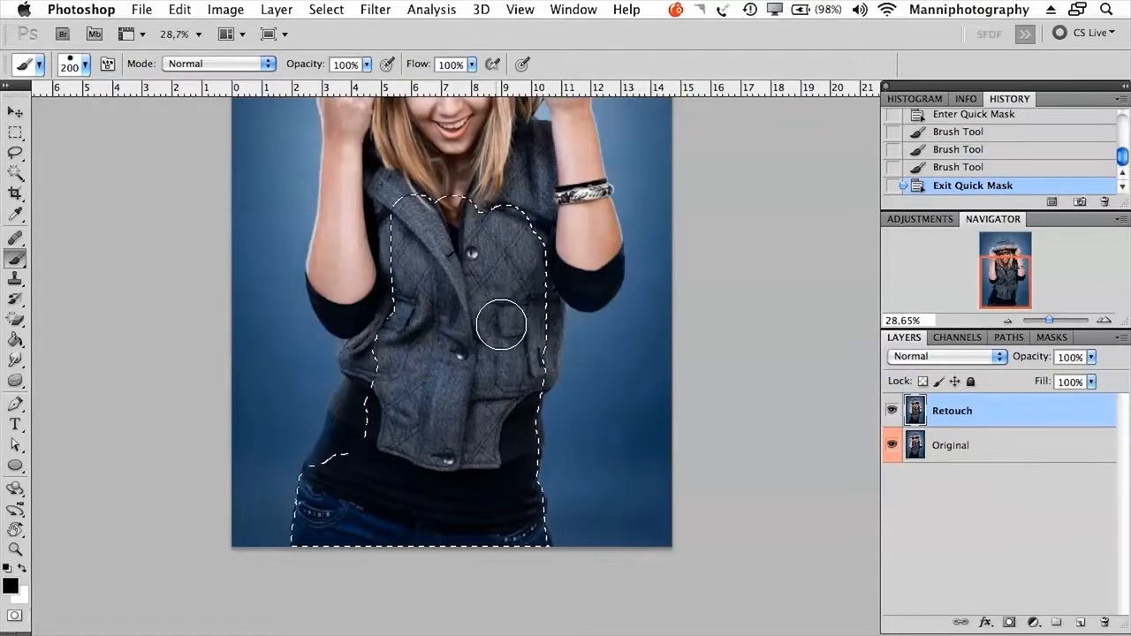
- Clear the selected area from the Original layer, hide the Retouch layer, and deselect to inspect the whole cut-out
left_click(963, 447)
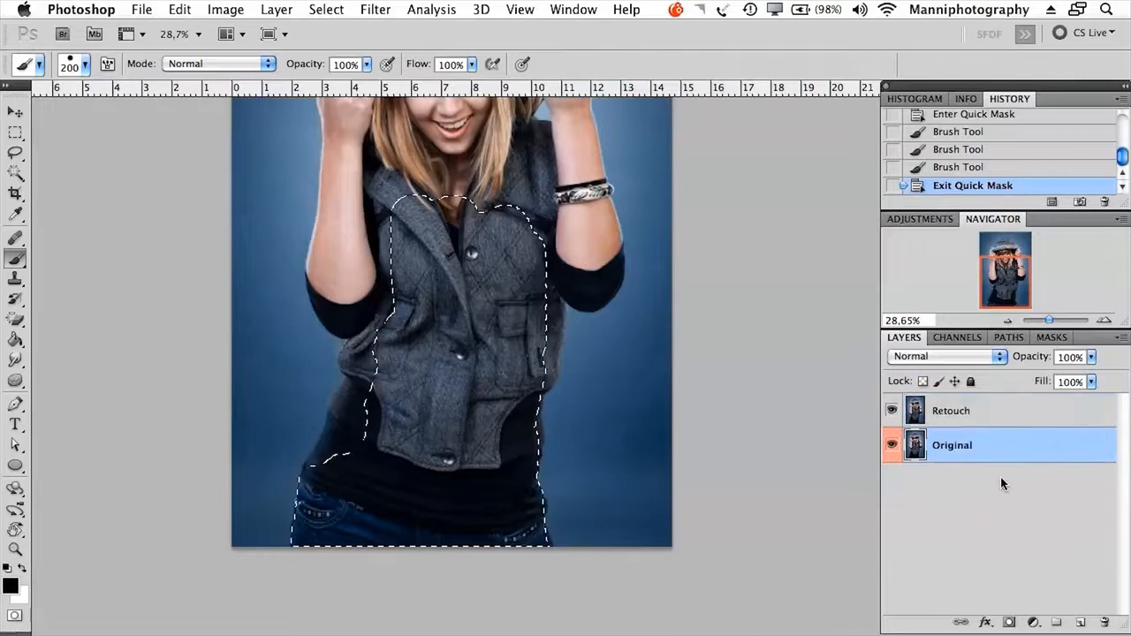
key("Delete")
left_click(892, 410)
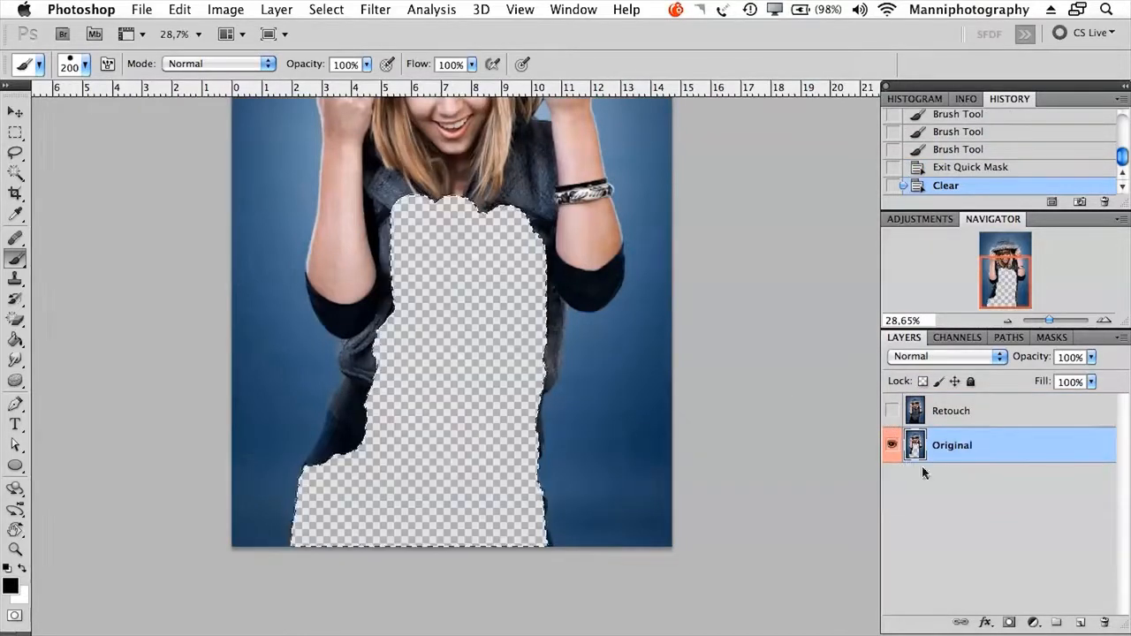
key("super+d")
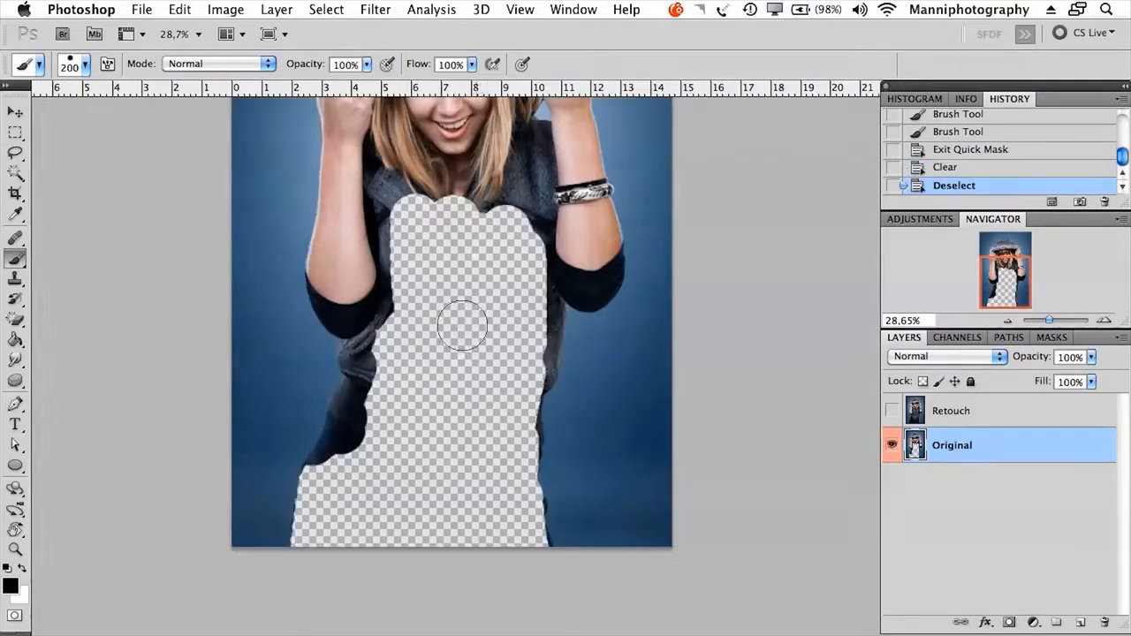
left_click_drag(1049, 323, 1050, 323)
left_click_drag(592, 398, 567, 415)
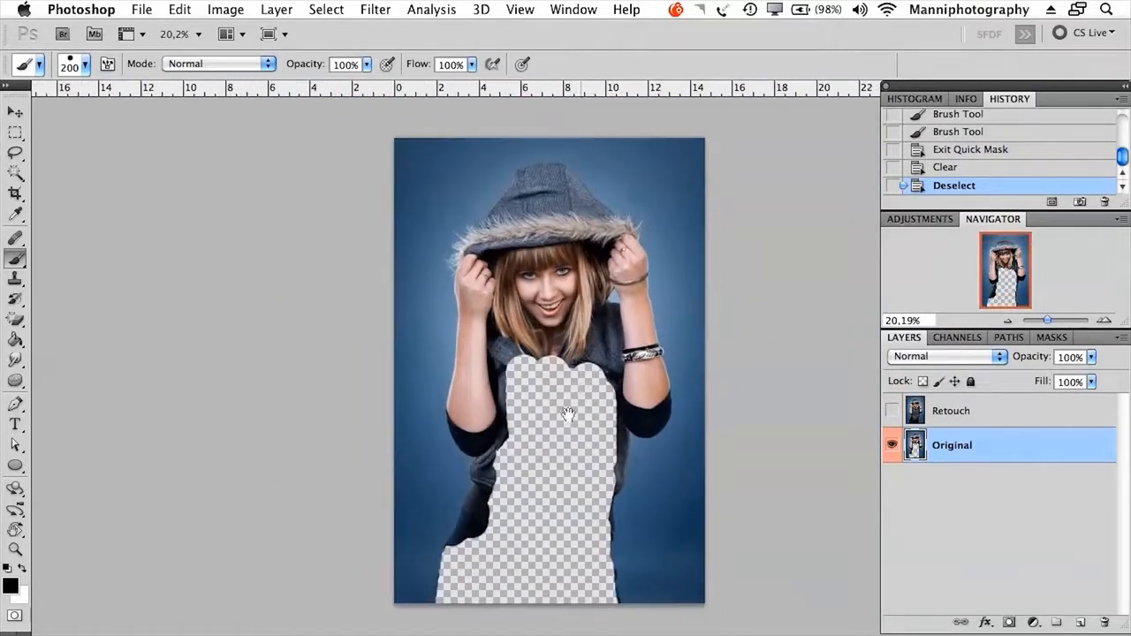